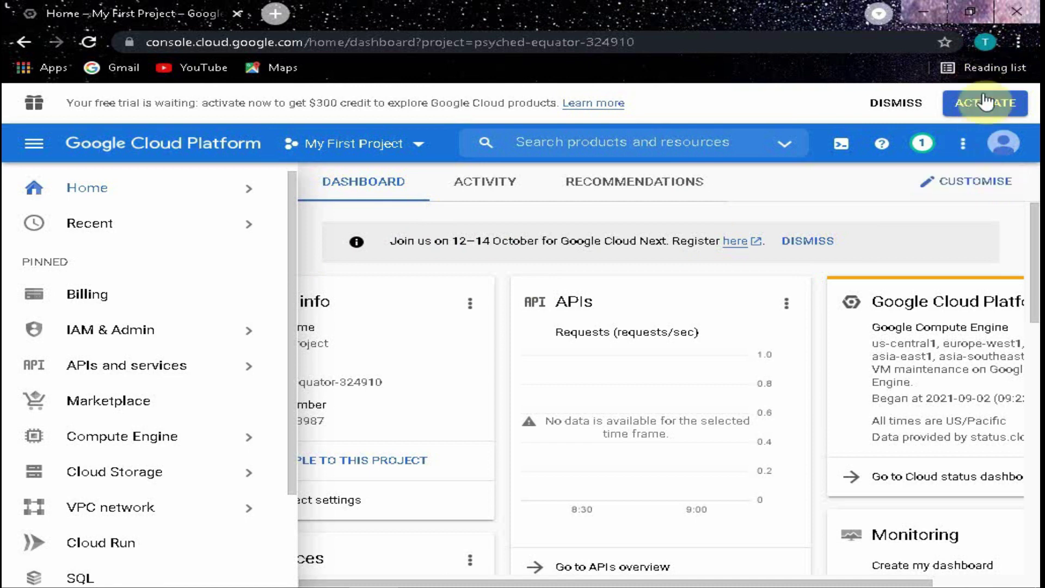
# Start activating the Google Cloud free trial and choose the account's country
pyautogui.click(977, 105)
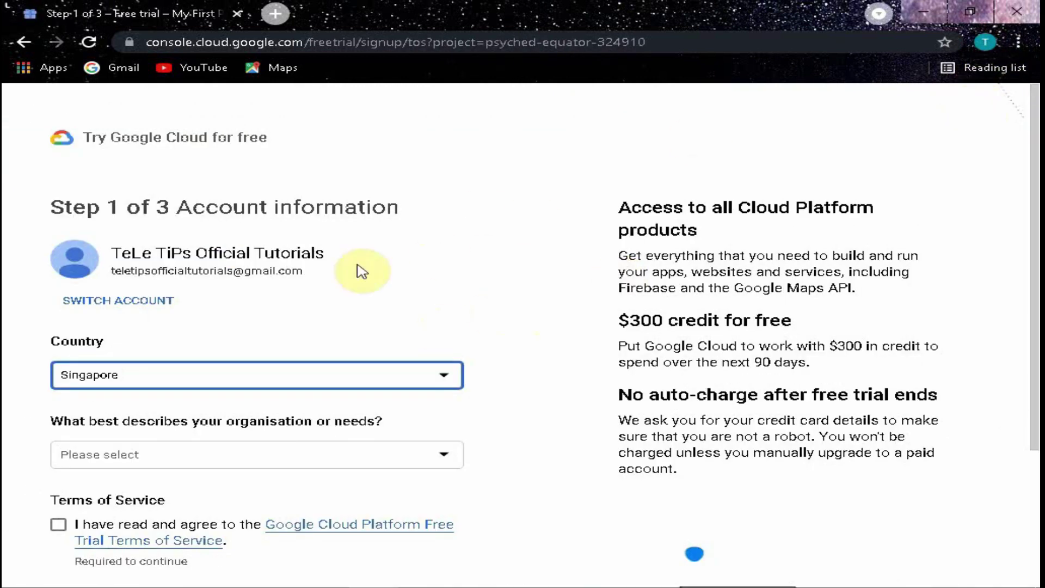
pyautogui.scroll(-3, 352, 281)
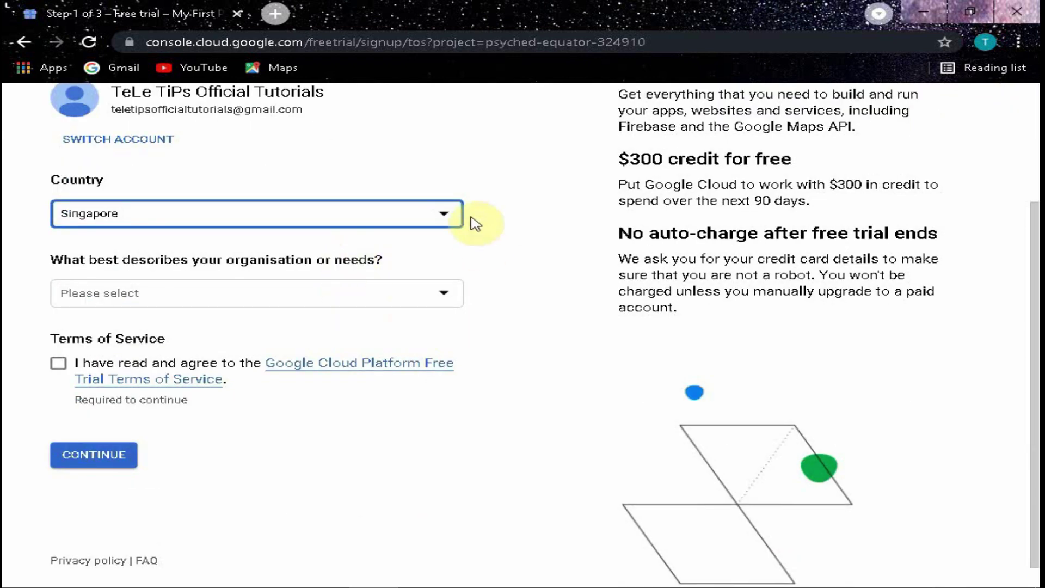
pyautogui.click(421, 217)
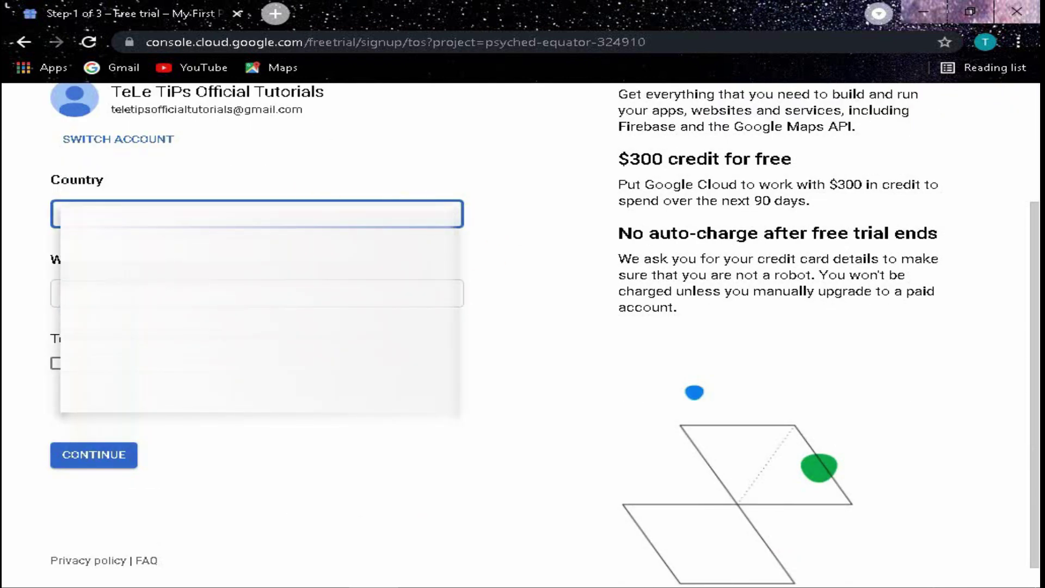
# Describe the organisation or needs as Other, accept the free trial terms of service and continue to identity verification
pyautogui.click(205, 297)
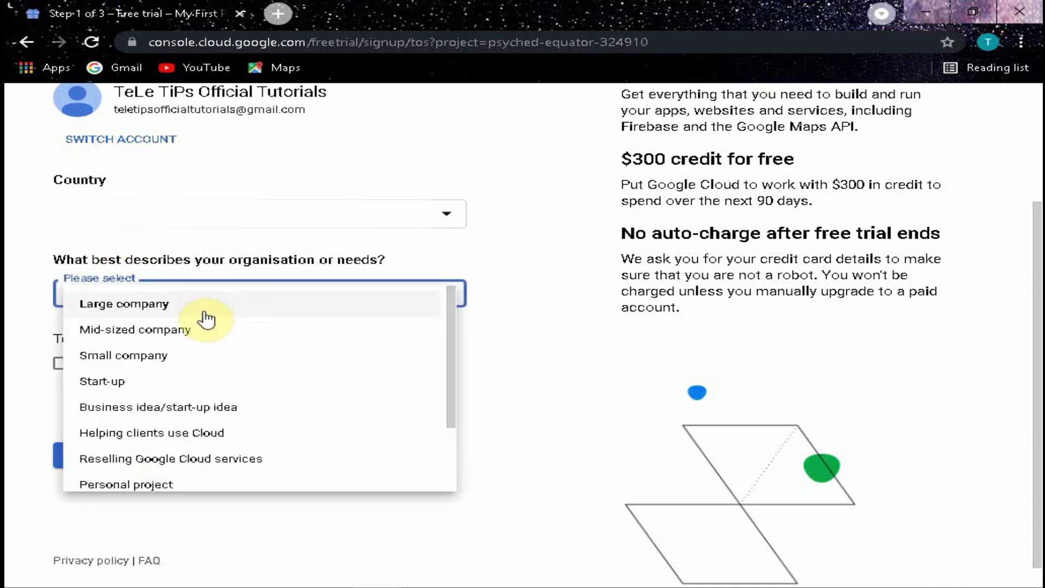
pyautogui.scroll(-2, 223, 370)
pyautogui.click(133, 475)
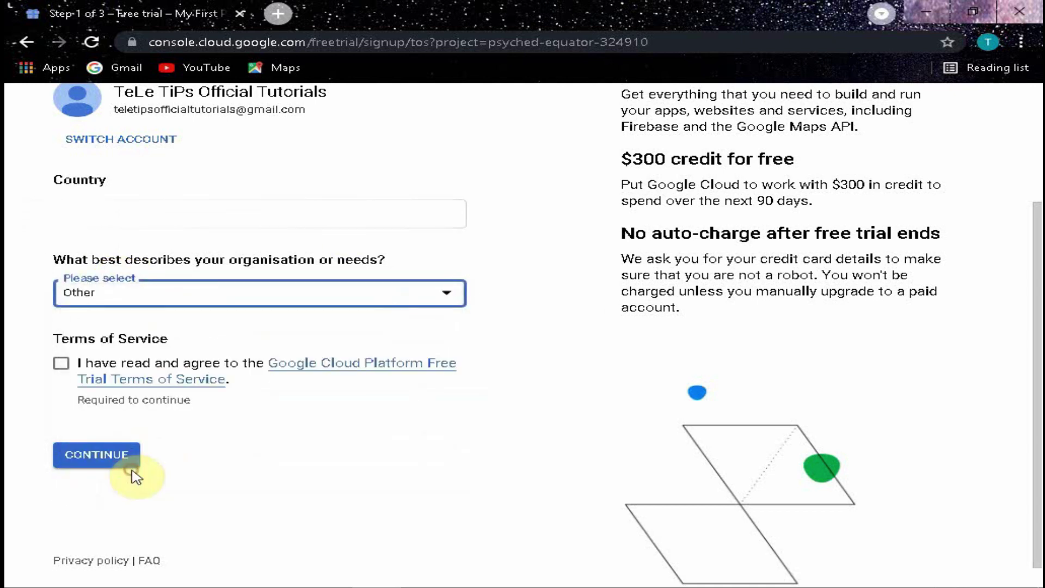
pyautogui.click(61, 364)
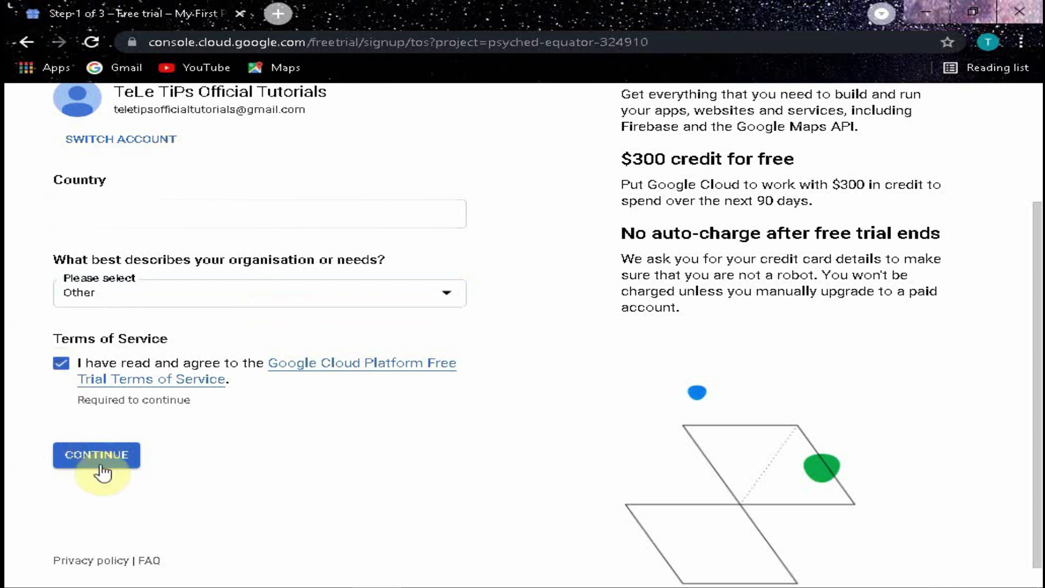
pyautogui.click(103, 469)
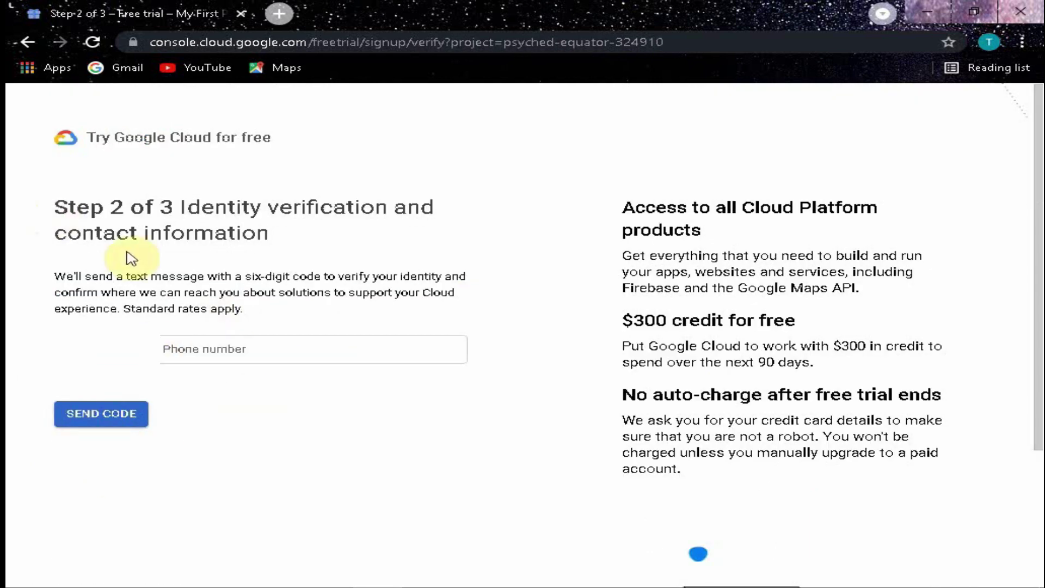
# Enter the phone number, request the text-message code, then fill in the six-digit verification code and verify it
pyautogui.click(210, 350)
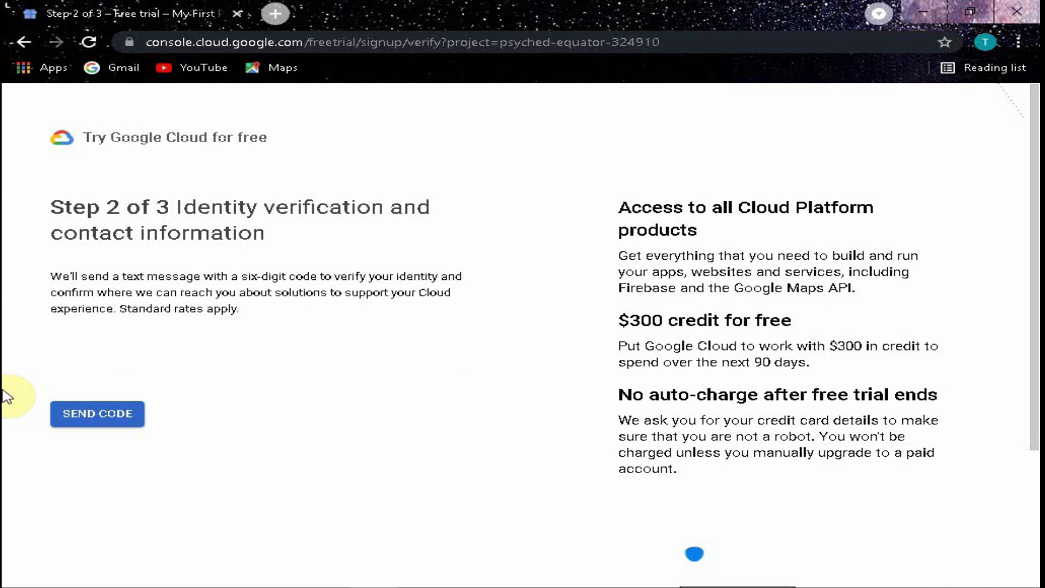
pyautogui.click(107, 415)
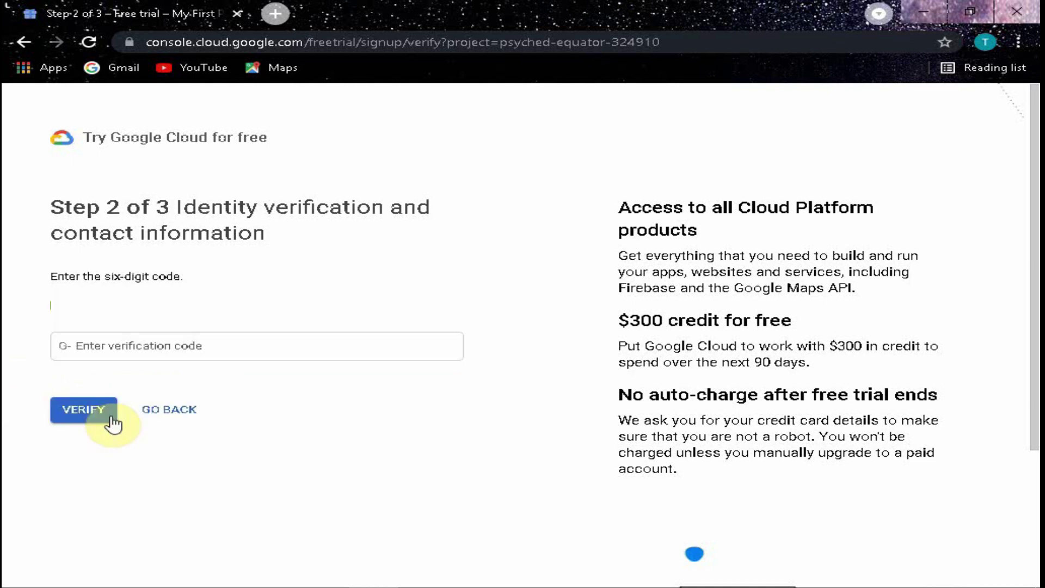
pyautogui.click(125, 347)
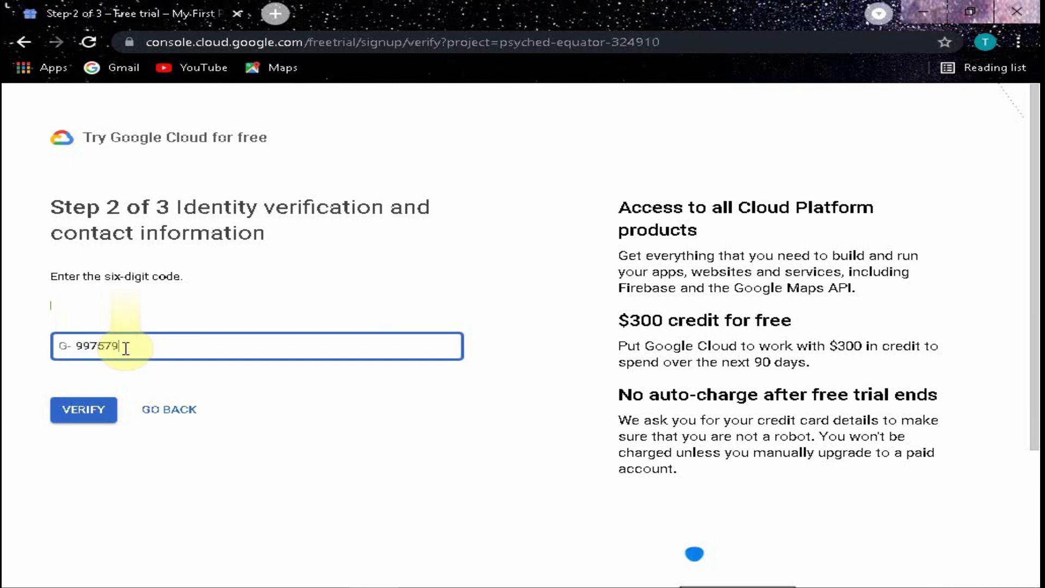
pyautogui.click(87, 411)
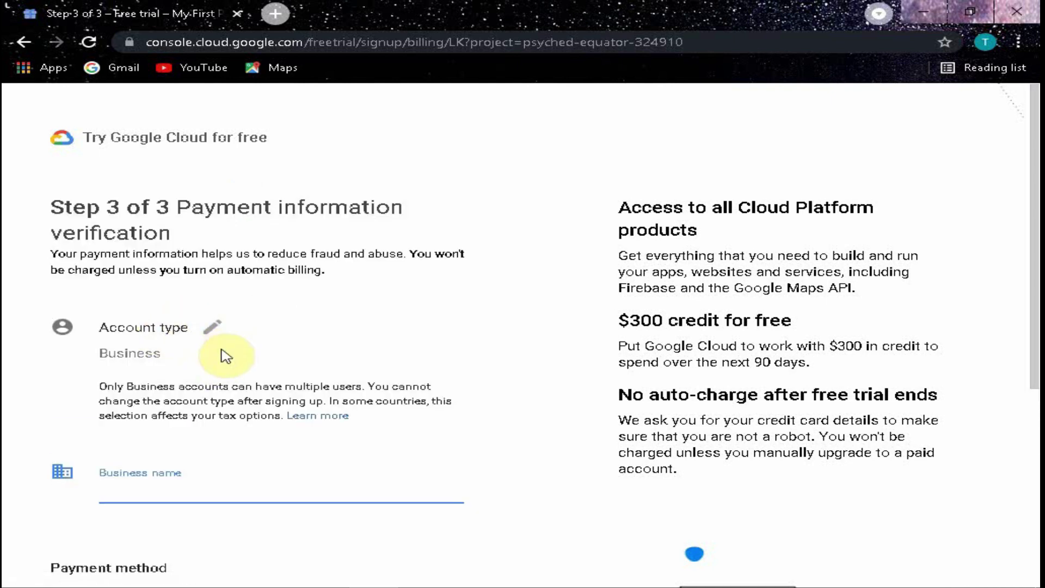
# Change the payment account type to Individual
pyautogui.click(214, 332)
pyautogui.click(207, 361)
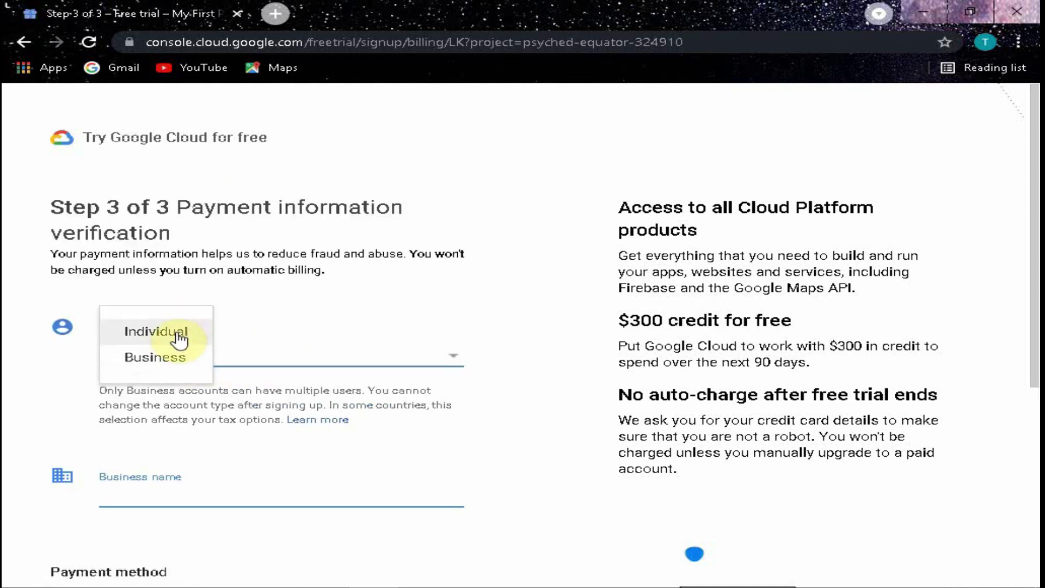
pyautogui.click(175, 334)
# Examine the payment method section and the notes on the free credit and on charges after the trial ends
pyautogui.scroll(-4, 232, 340)
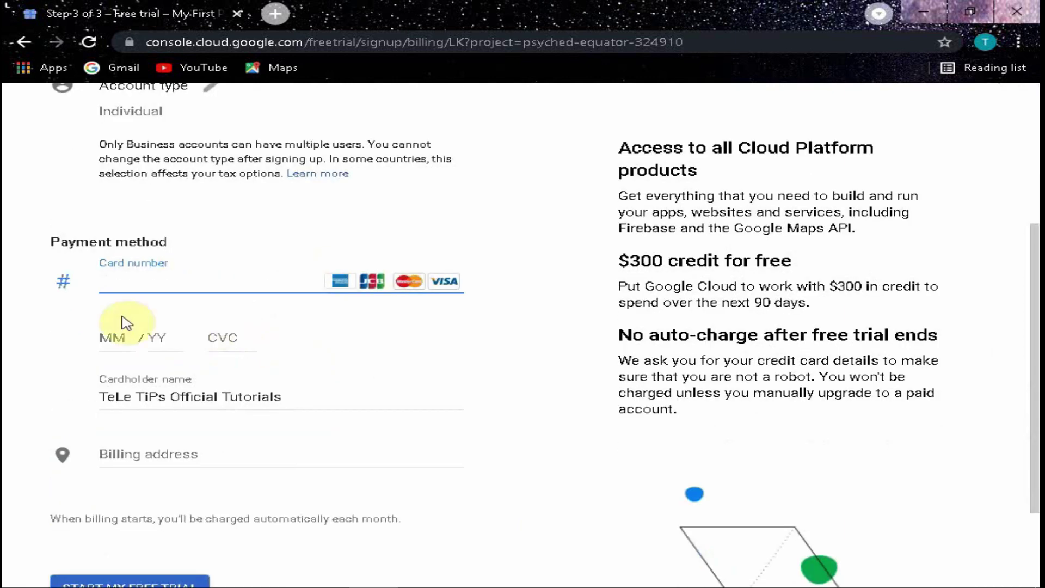
pyautogui.scroll(-1, 166, 273)
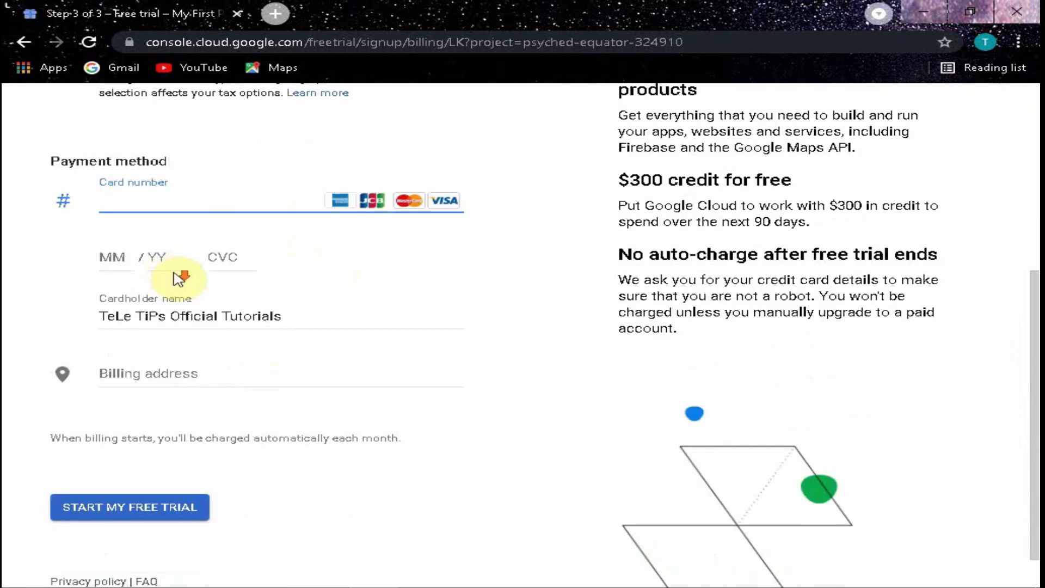
pyautogui.click(53, 163)
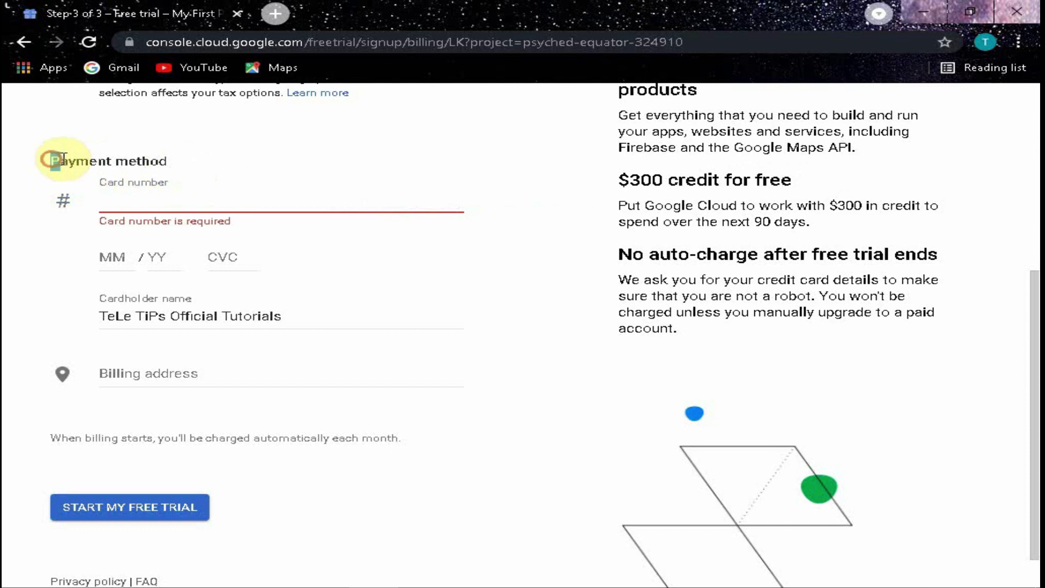
pyautogui.moveTo(64, 158); pyautogui.dragTo(202, 163)
pyautogui.click(302, 159)
pyautogui.scroll(-1, 300, 165)
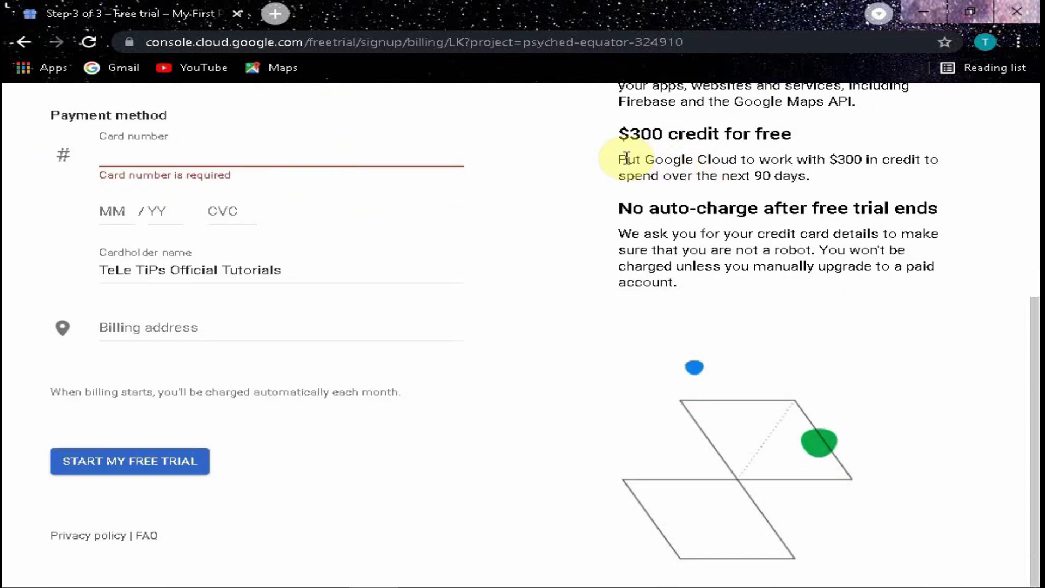
pyautogui.moveTo(611, 156); pyautogui.dragTo(826, 184)
pyautogui.click(882, 174)
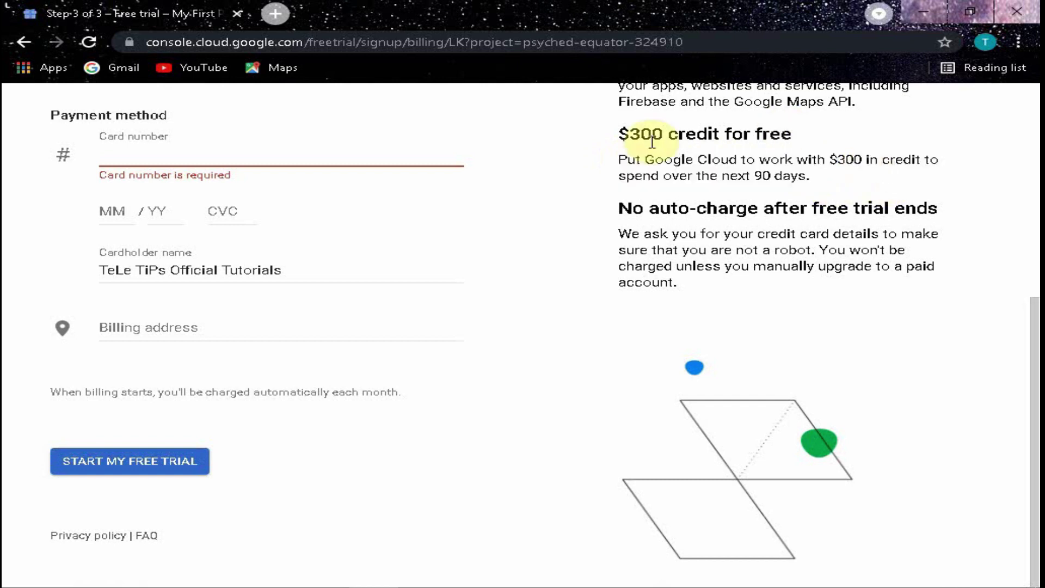
pyautogui.moveTo(625, 208); pyautogui.dragTo(952, 217)
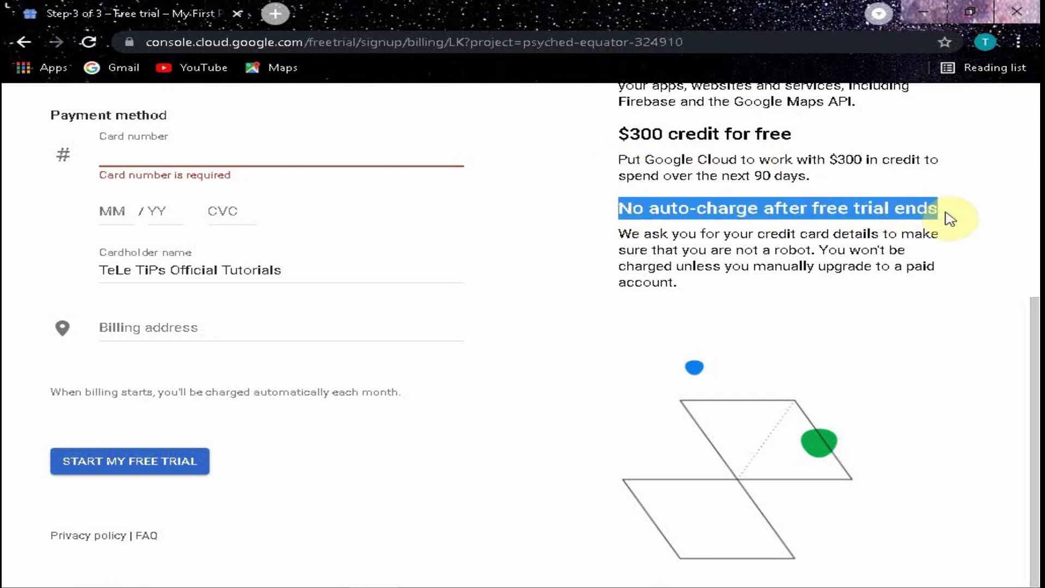
pyautogui.click(959, 211)
pyautogui.moveTo(625, 230); pyautogui.dragTo(946, 245)
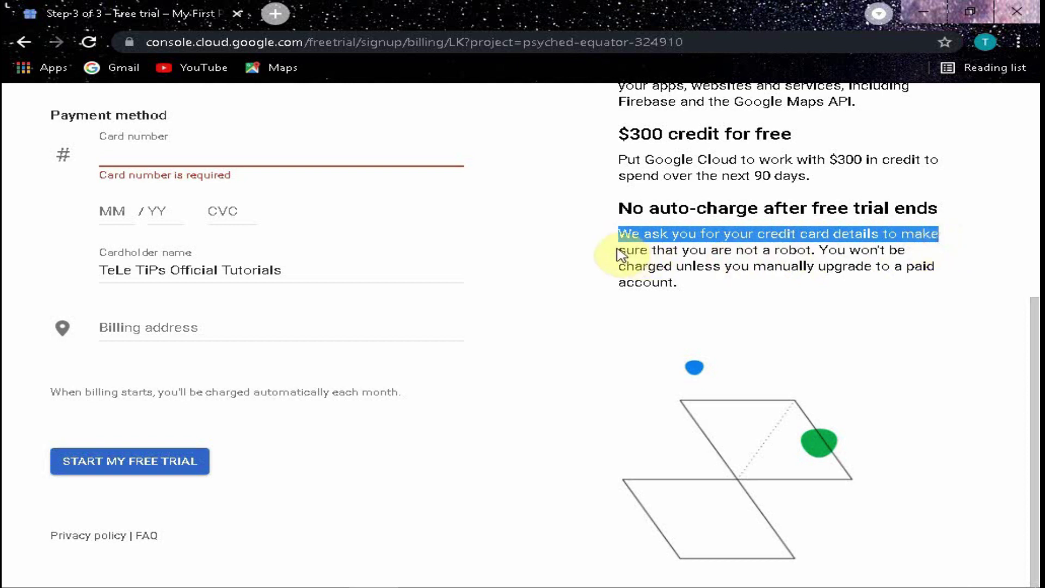
pyautogui.moveTo(616, 250); pyautogui.dragTo(707, 288)
pyautogui.click(718, 292)
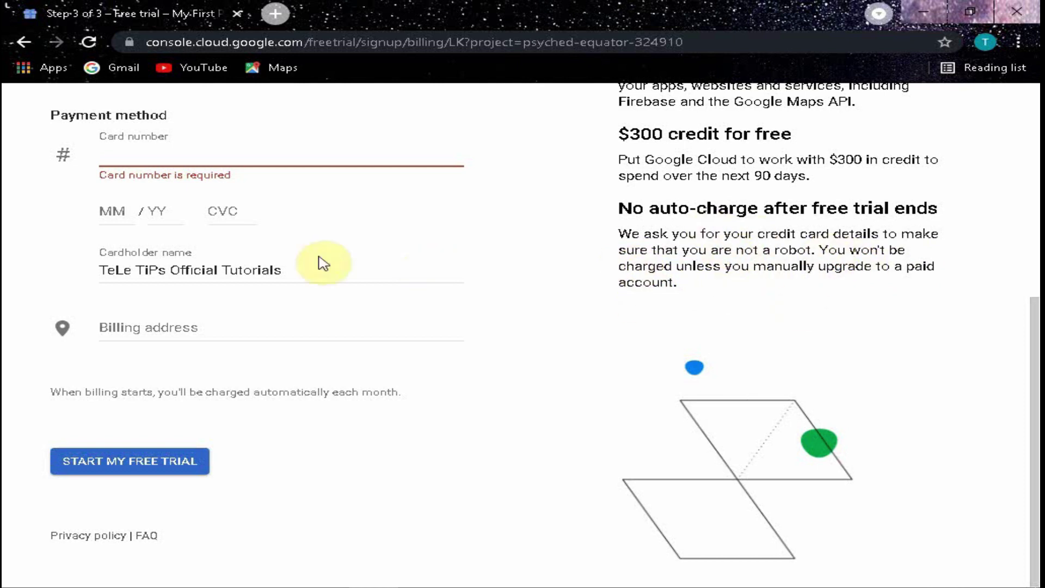
# Fill in the card number and remaining payment details, and start the free trial
pyautogui.click(170, 158)
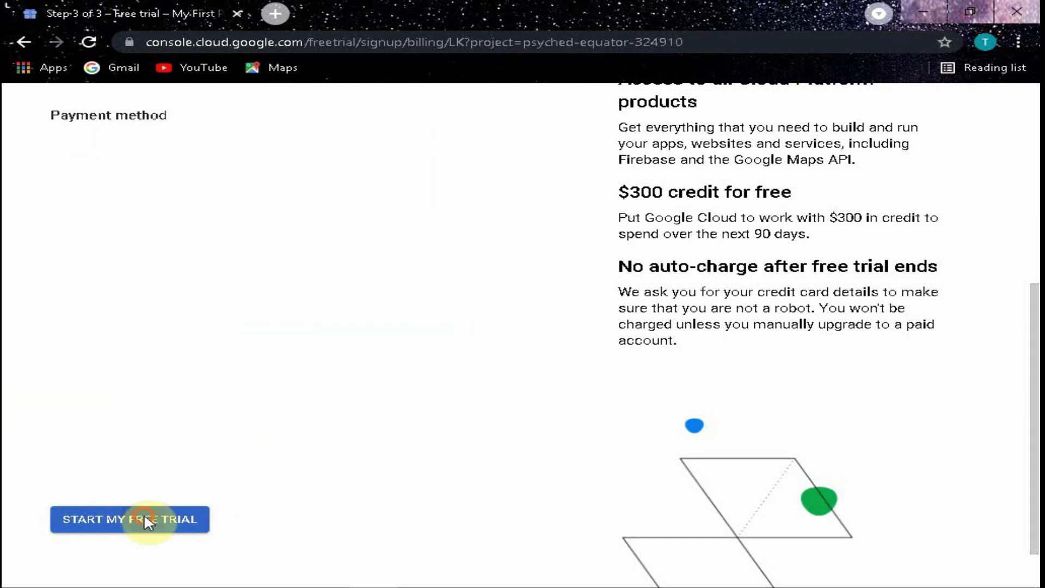
pyautogui.click(145, 519)
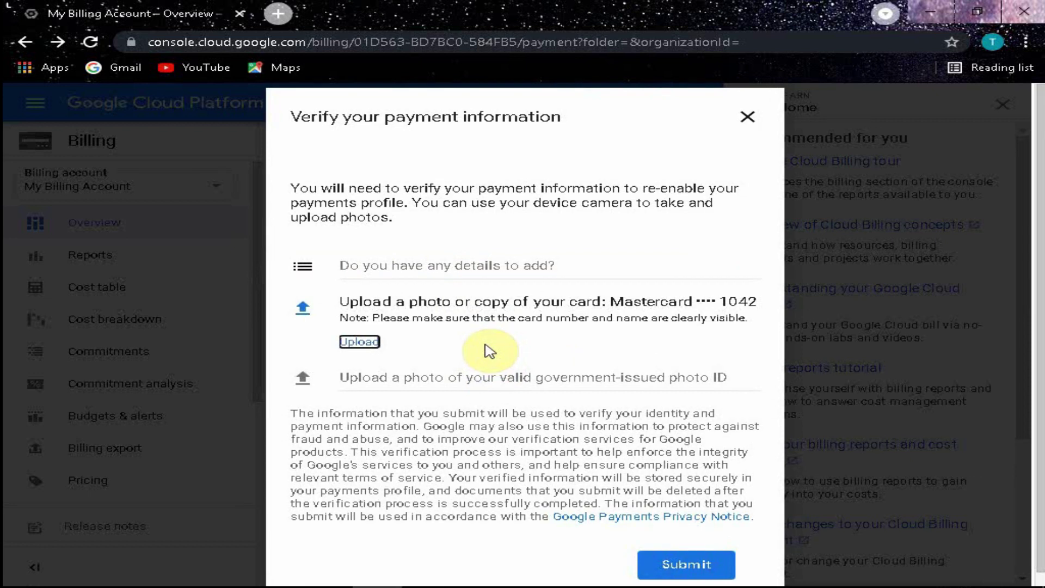
# Upload the file "credit card image" from the Desktop as the photo of the payment card
pyautogui.scroll(-1, 489, 350)
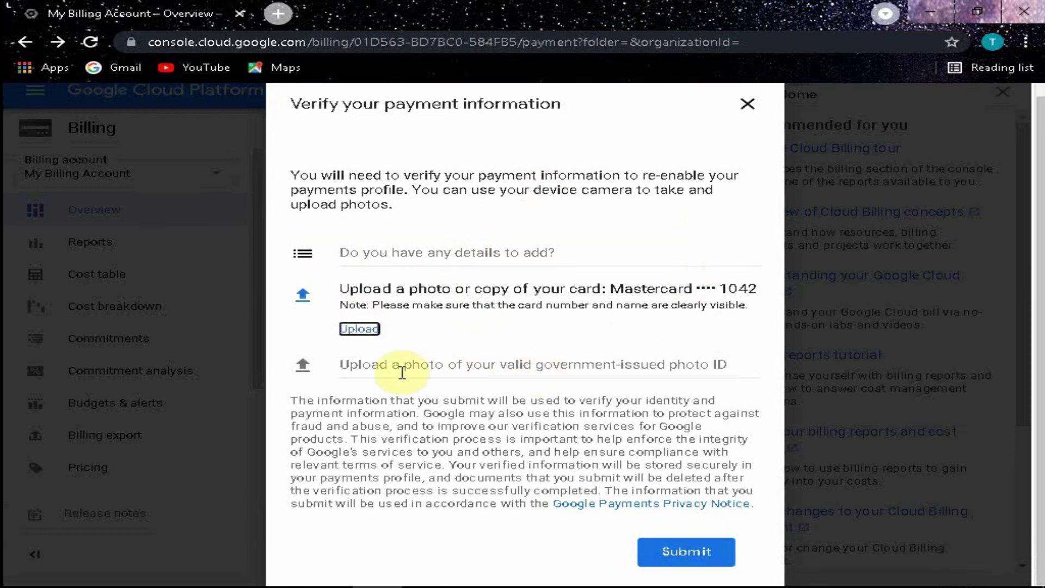
pyautogui.moveTo(345, 288); pyautogui.dragTo(736, 292)
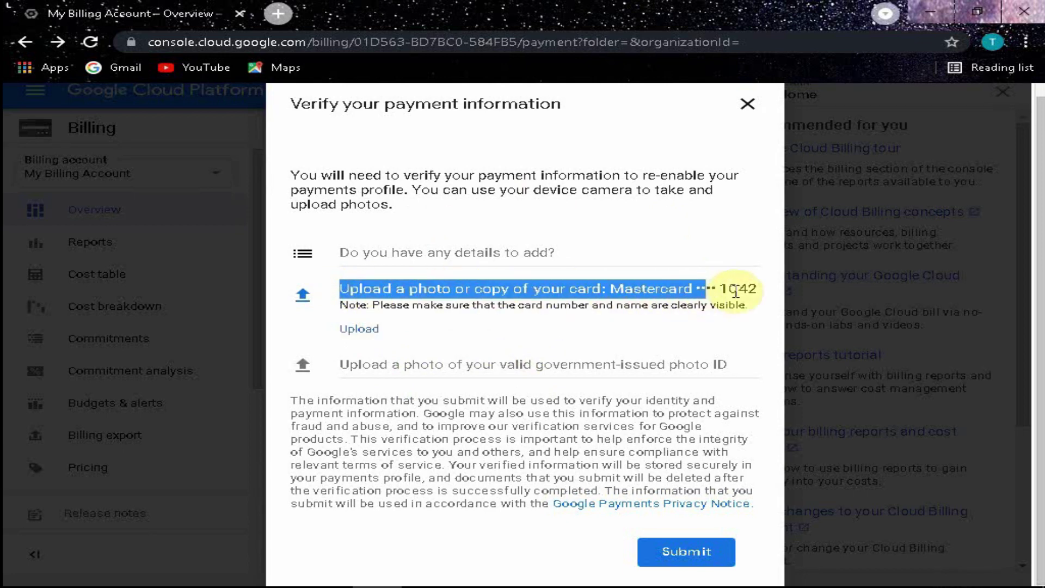
pyautogui.click(433, 309)
pyautogui.click(361, 329)
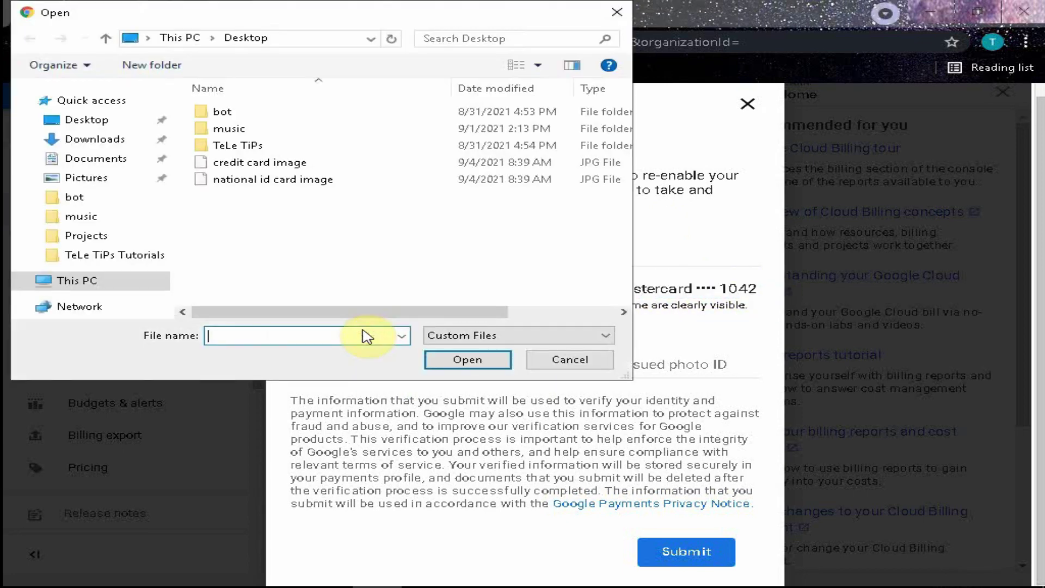
pyautogui.doubleClick(309, 166)
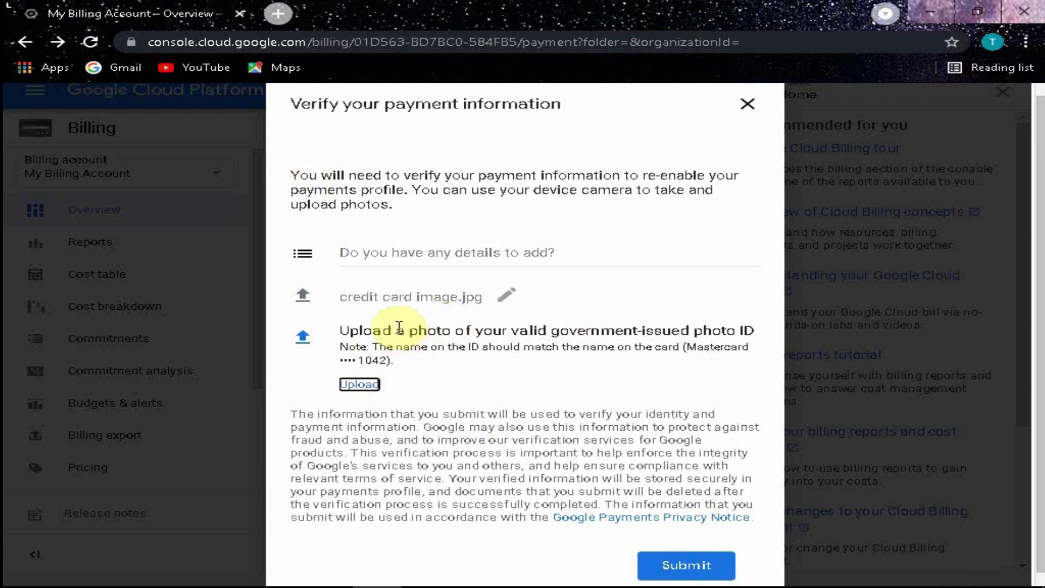
# Upload the file "national id card image" as the government-issued photo ID and submit the payment verification
pyautogui.click(341, 327)
pyautogui.moveTo(341, 327); pyautogui.dragTo(743, 332)
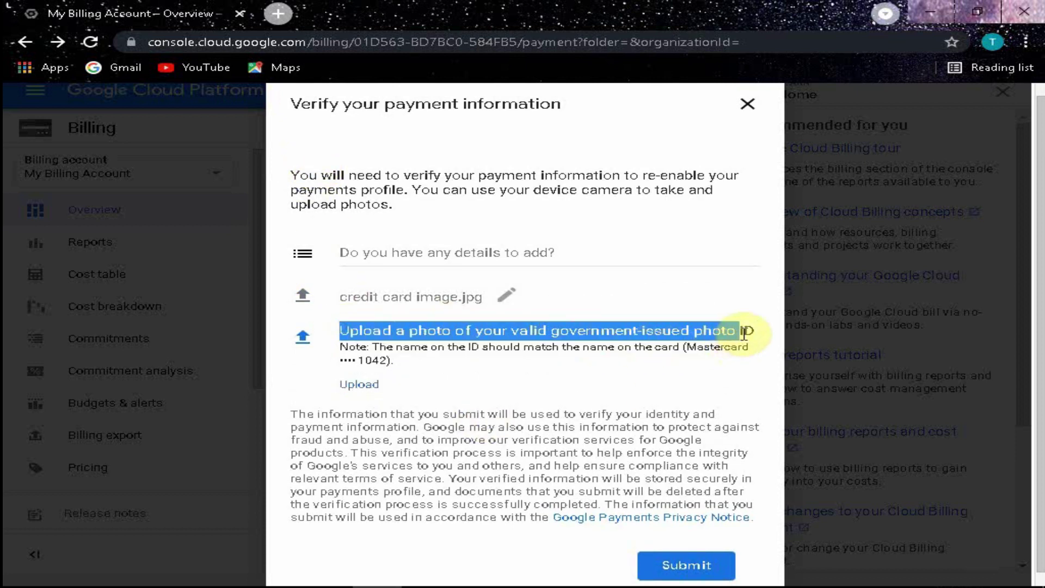
pyautogui.click(451, 373)
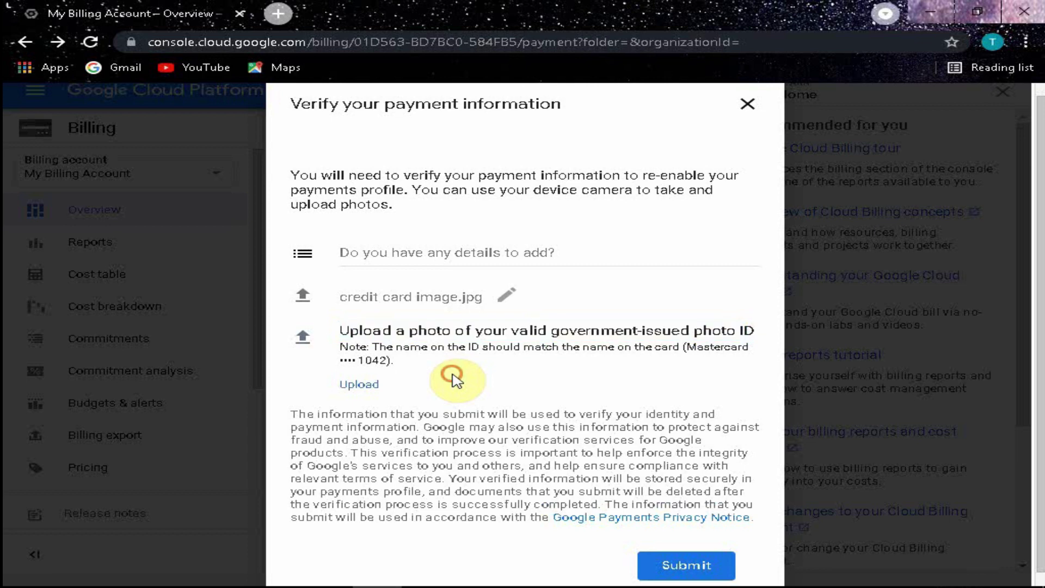
pyautogui.click(363, 385)
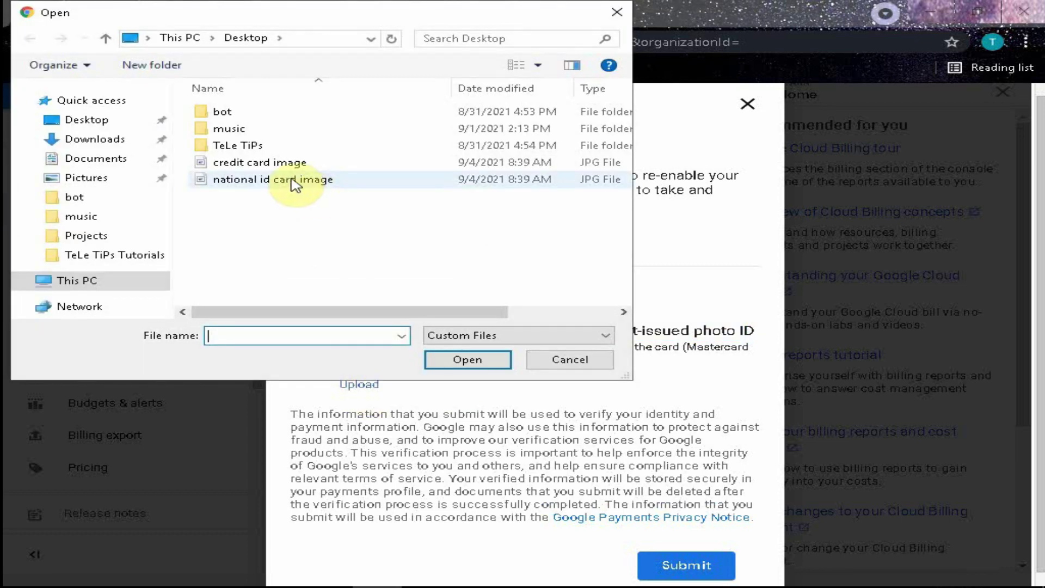
pyautogui.doubleClick(290, 180)
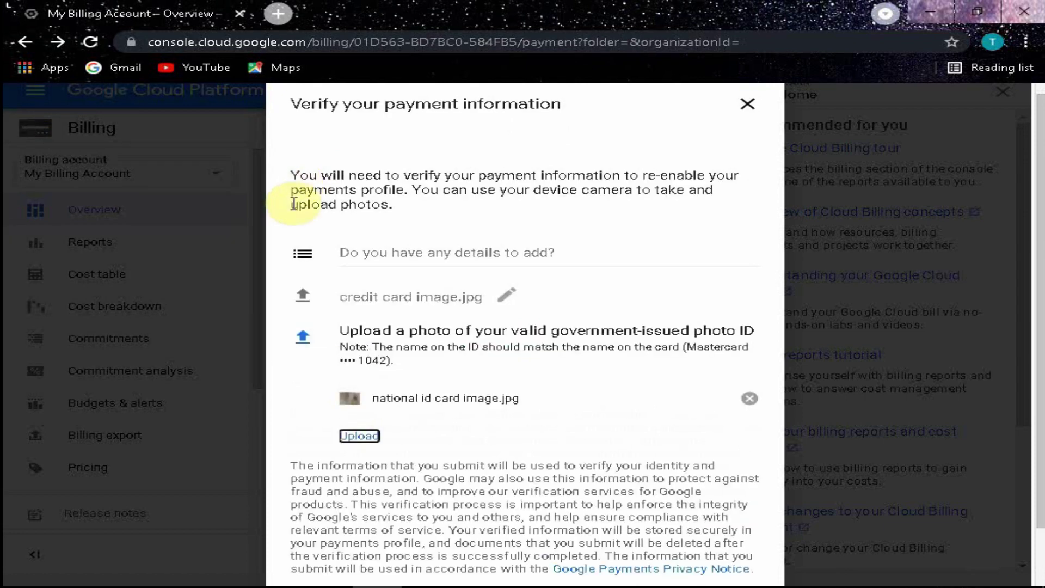
pyautogui.scroll(-1, 515, 333)
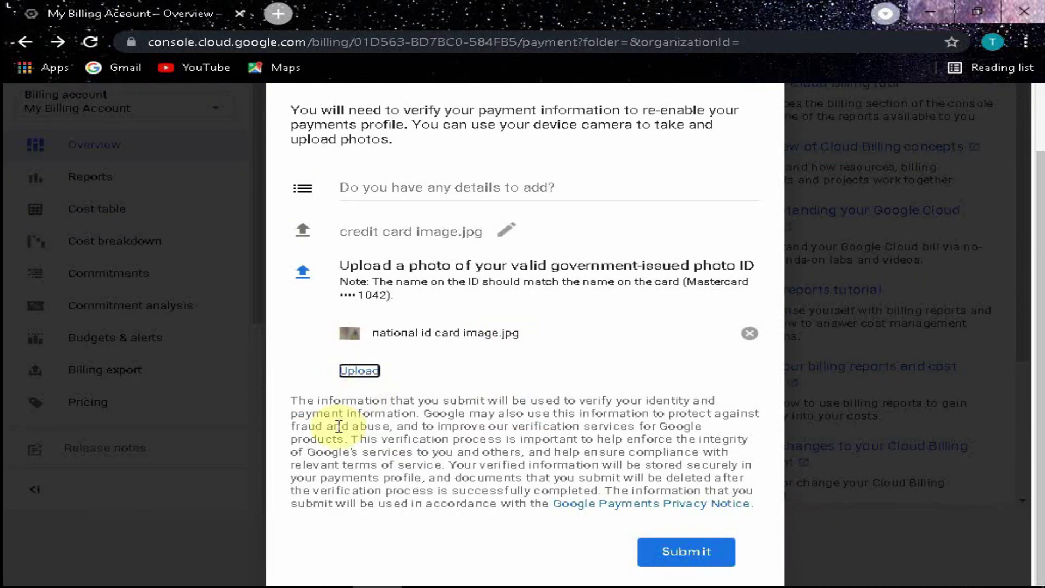
pyautogui.click(675, 544)
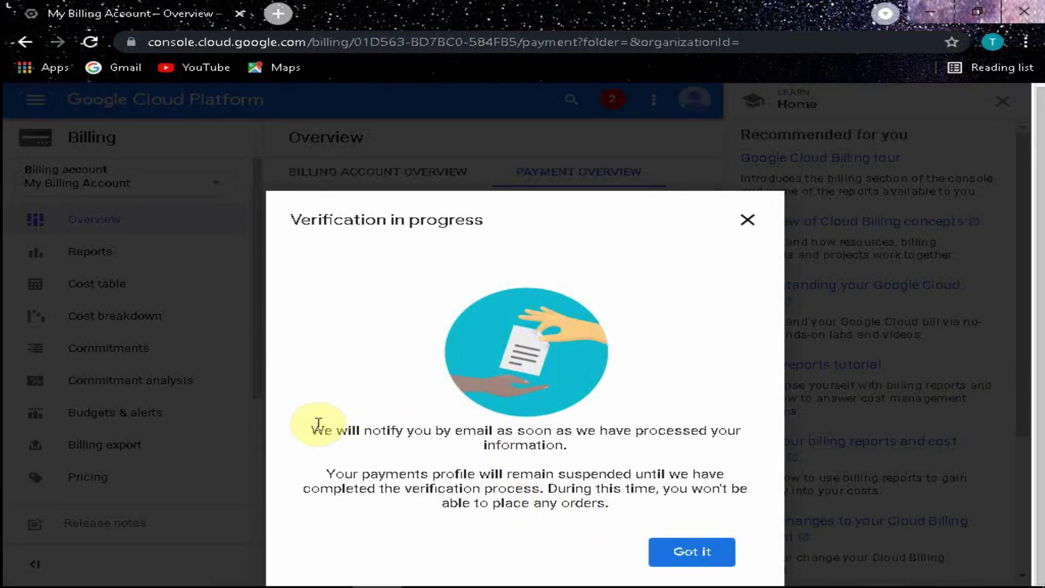
# Read the verification notice about email notification and the status of the payments profile
pyautogui.moveTo(311, 430); pyautogui.dragTo(752, 430)
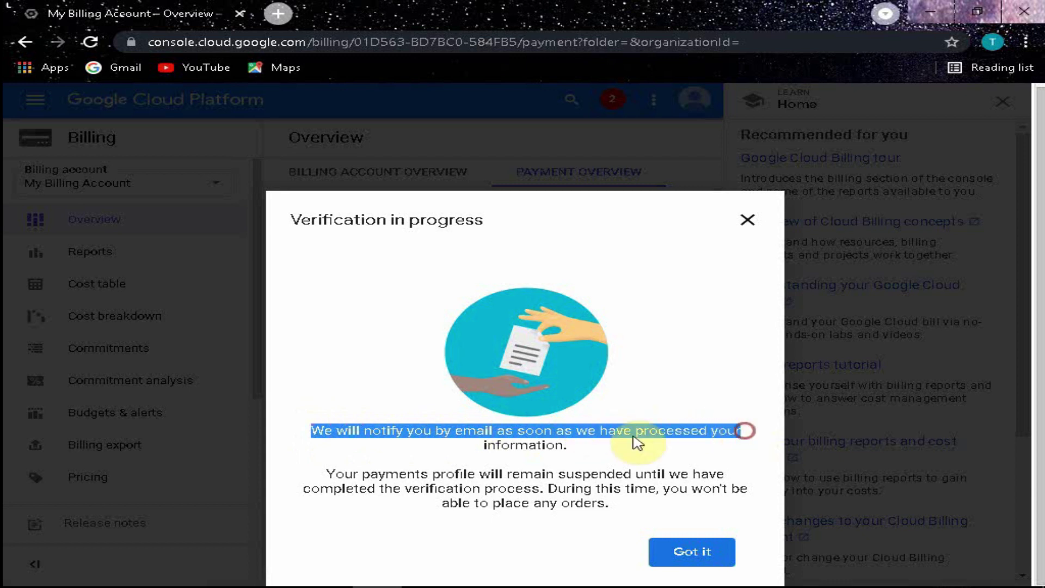
pyautogui.moveTo(482, 446); pyautogui.dragTo(576, 457)
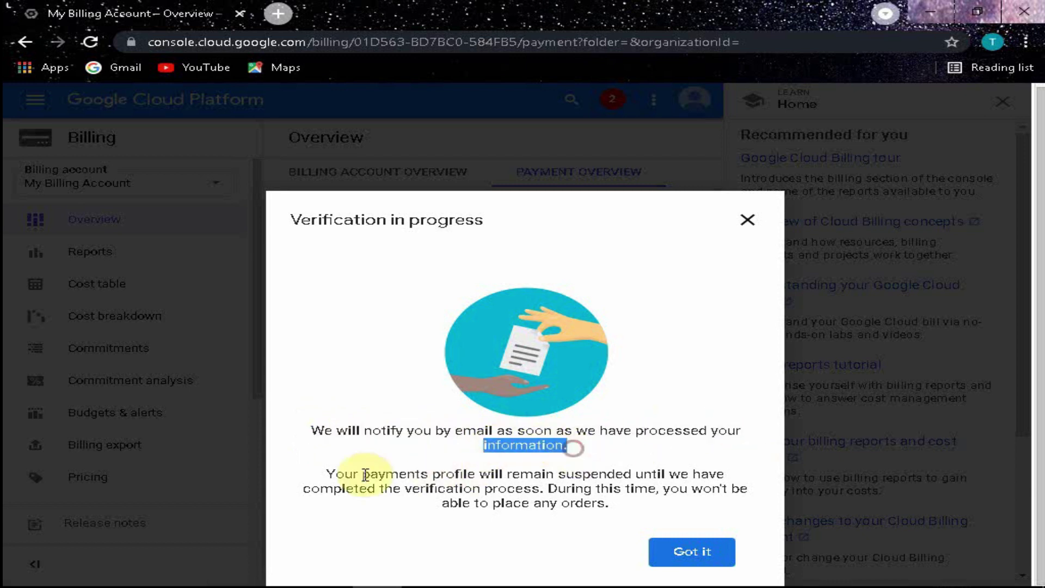
pyautogui.moveTo(324, 475); pyautogui.dragTo(727, 475)
pyautogui.moveTo(301, 488); pyautogui.dragTo(753, 499)
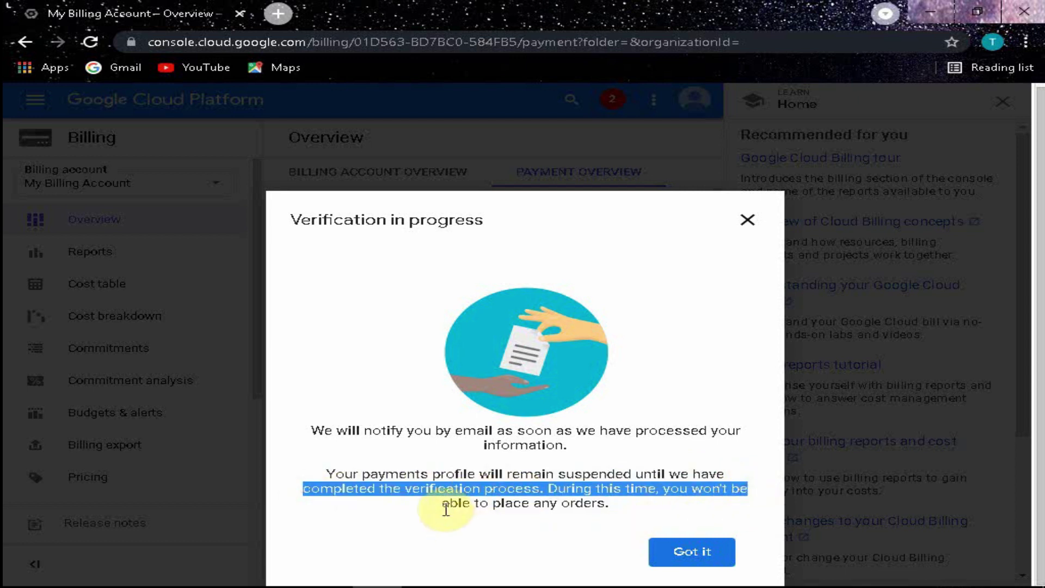
# Read the end of the verification notice about placing orders, and dismiss the notice
pyautogui.moveTo(449, 505); pyautogui.dragTo(630, 507)
pyautogui.click(630, 514)
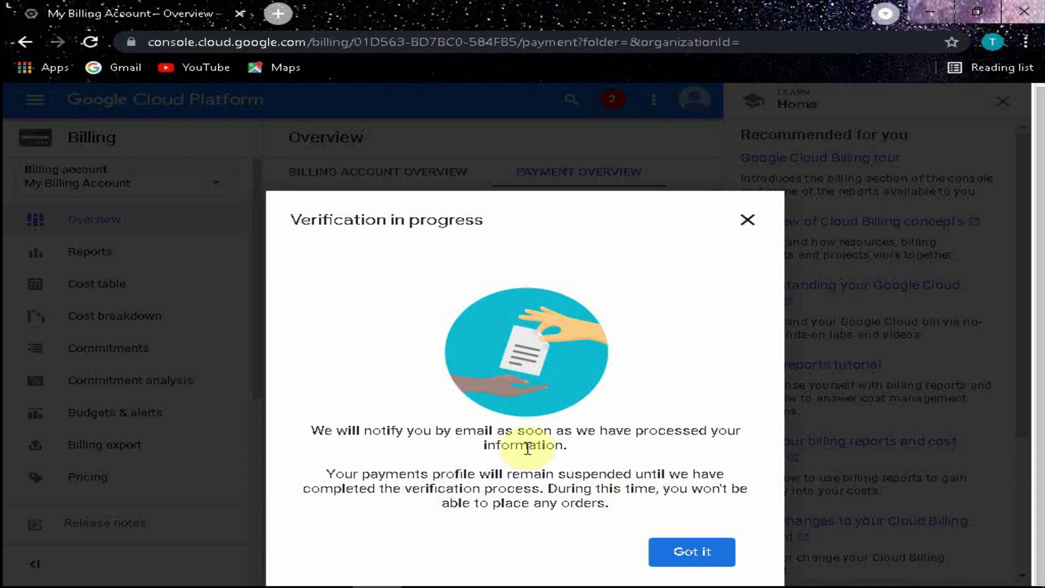
pyautogui.click(699, 549)
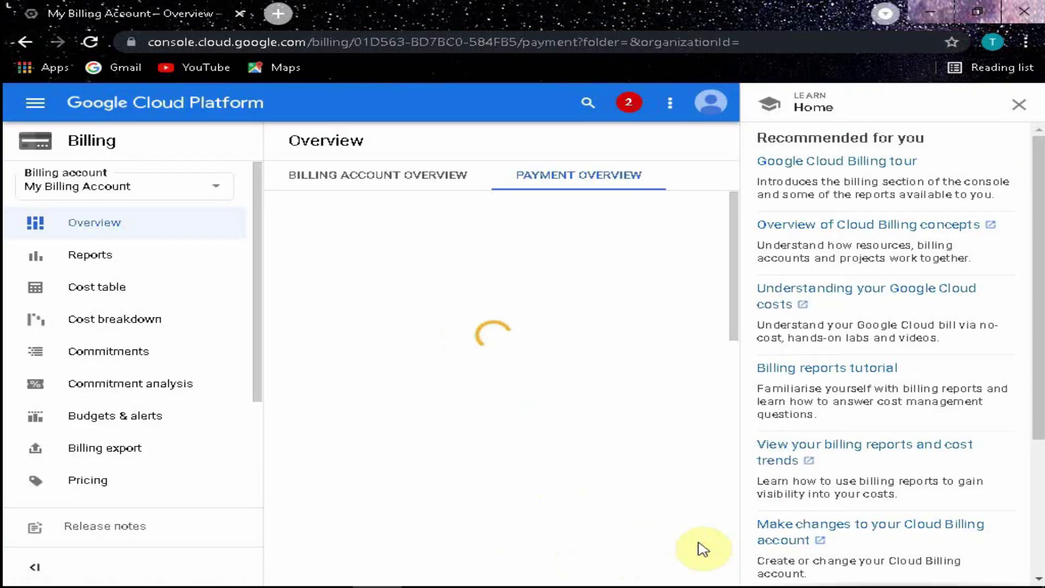
# Open the Gmail inbox in a new browser tab and open the newest Google Payments email about the verification information
pyautogui.click(286, 13)
pyautogui.click(864, 112)
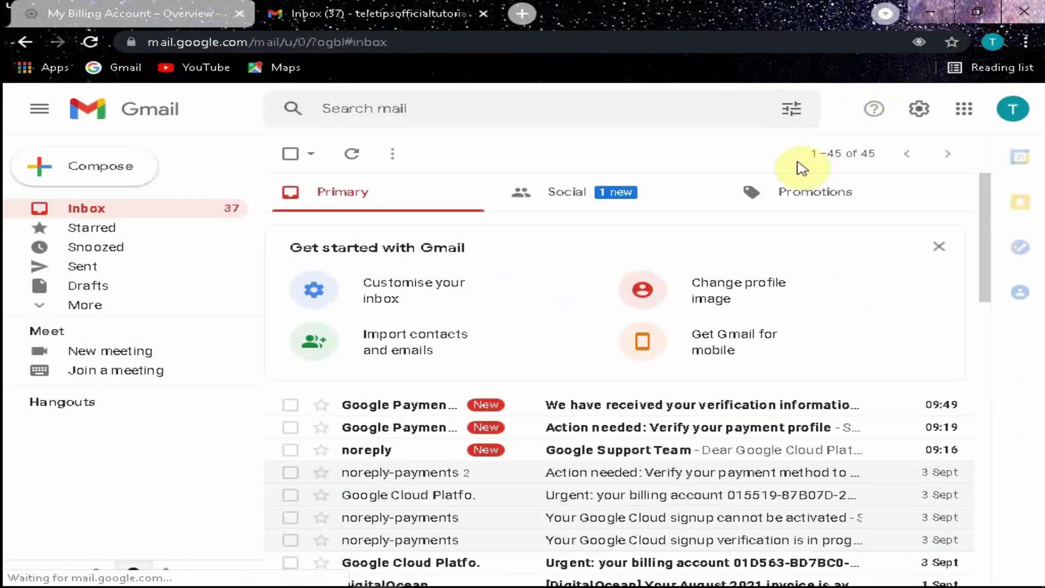
pyautogui.click(452, 403)
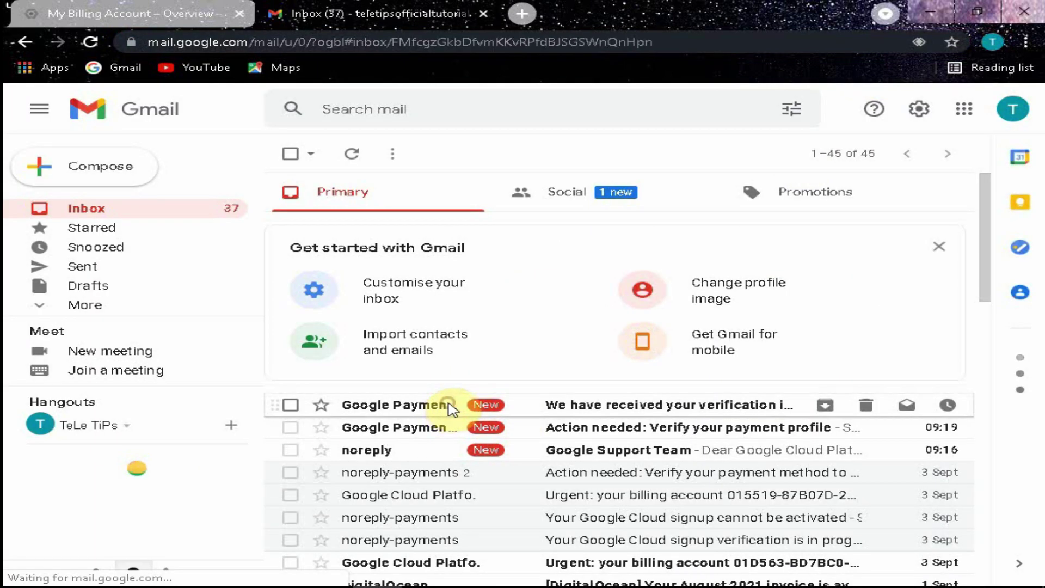
# Read the email "Your Google Cloud signup verification is in progress" for the review time, sign-up restriction and handling of personal information
pyautogui.moveTo(340, 197); pyautogui.dragTo(870, 203)
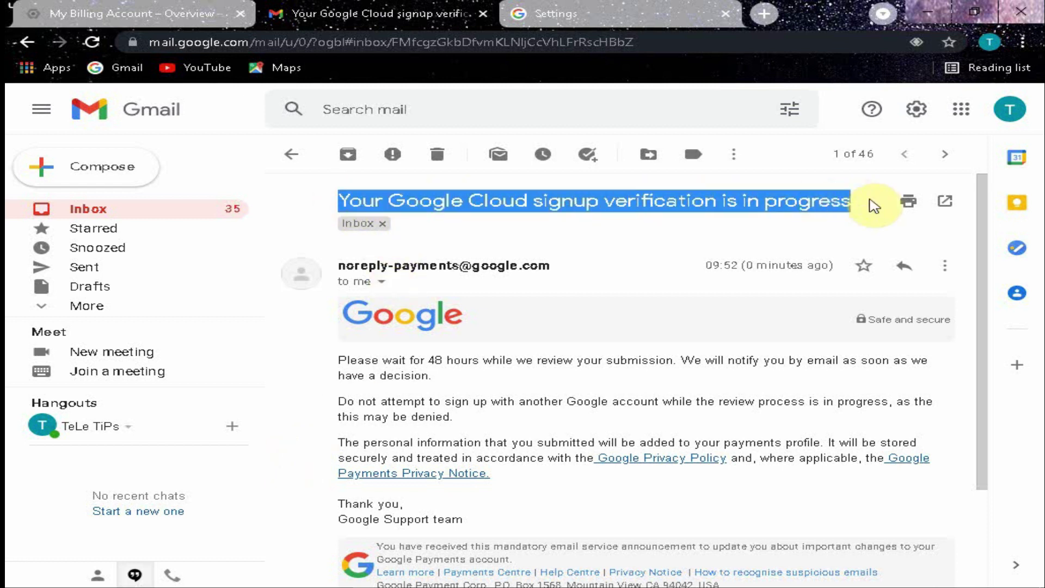
pyautogui.click(566, 234)
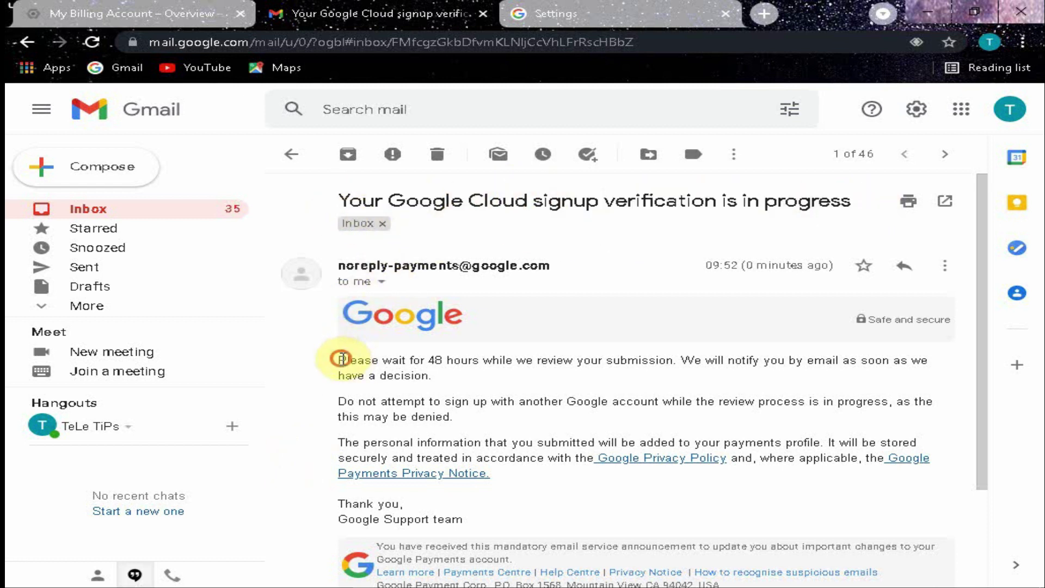
pyautogui.moveTo(341, 358); pyautogui.dragTo(942, 374)
pyautogui.click(633, 389)
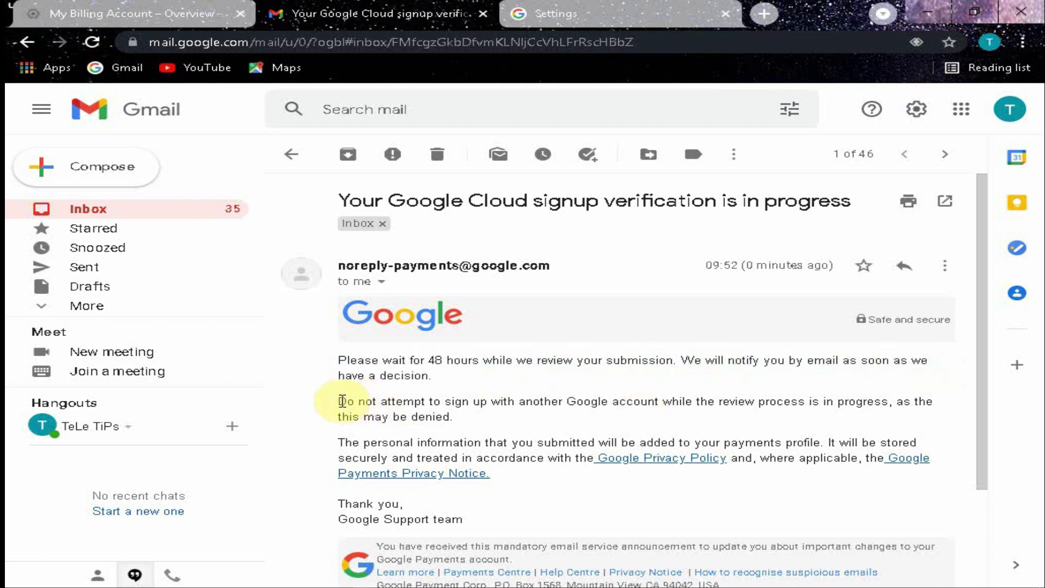
pyautogui.moveTo(336, 401); pyautogui.dragTo(934, 403)
pyautogui.click(349, 417)
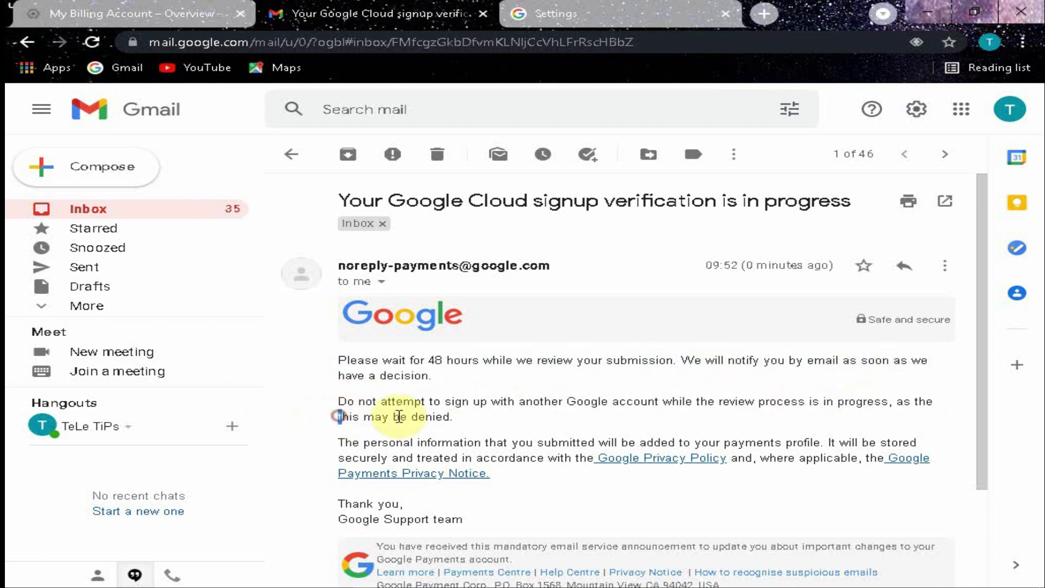
pyautogui.moveTo(338, 417); pyautogui.dragTo(466, 419)
pyautogui.click(533, 427)
pyautogui.moveTo(346, 444); pyautogui.dragTo(910, 479)
pyautogui.click(599, 493)
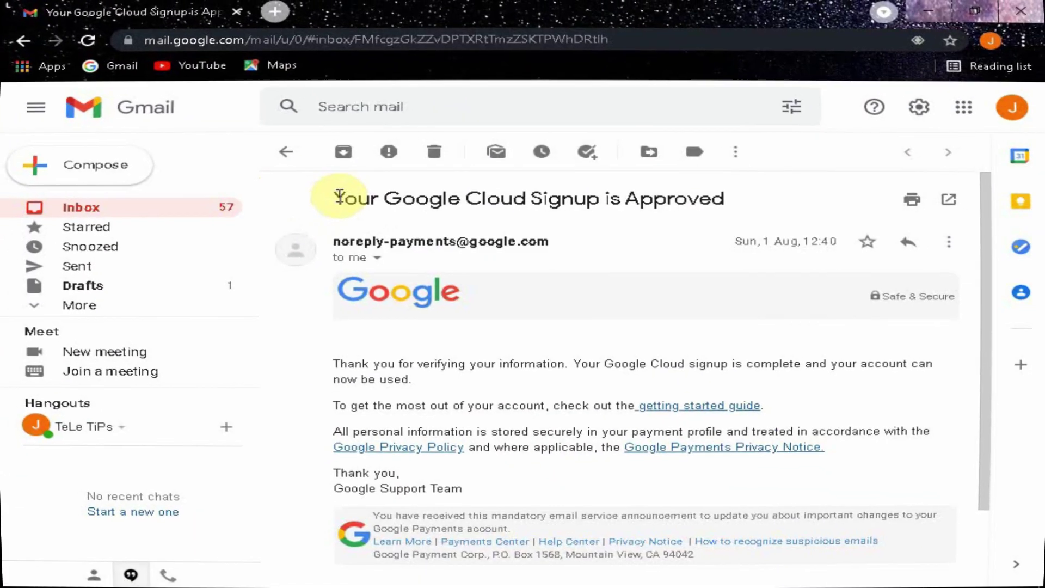
# Read the subject and first paragraph of the email "Your Google Cloud Signup is Approved"
pyautogui.moveTo(339, 197); pyautogui.dragTo(706, 201)
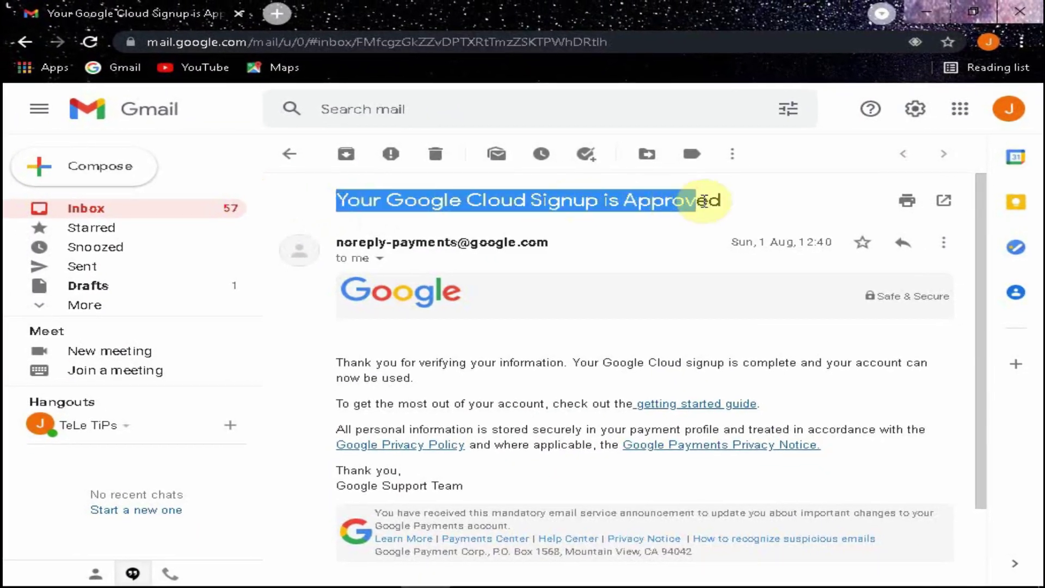
pyautogui.click(834, 193)
pyautogui.moveTo(333, 364); pyautogui.dragTo(917, 364)
pyautogui.moveTo(334, 379); pyautogui.dragTo(414, 379)
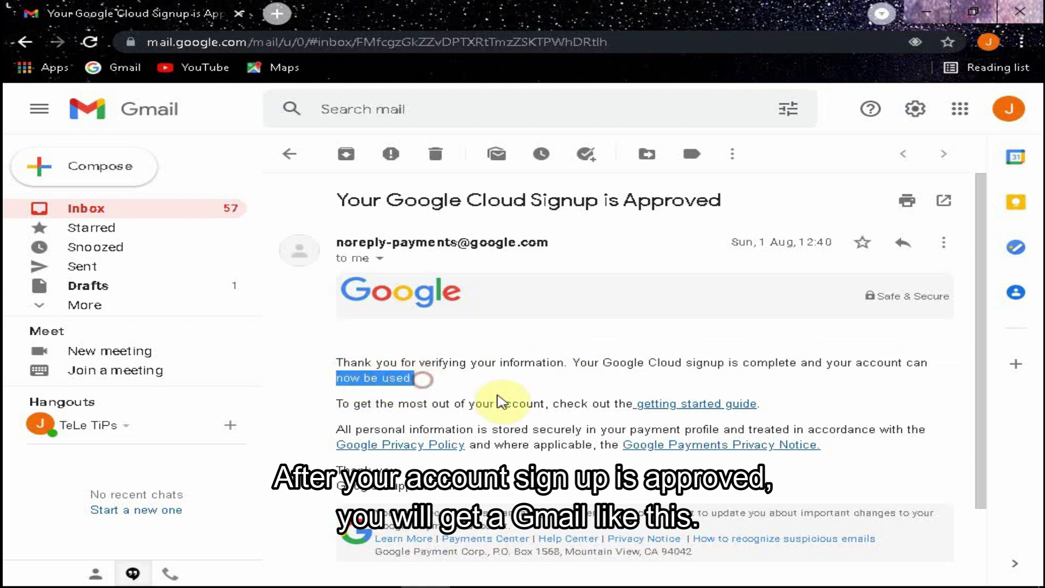
pyautogui.click(501, 401)
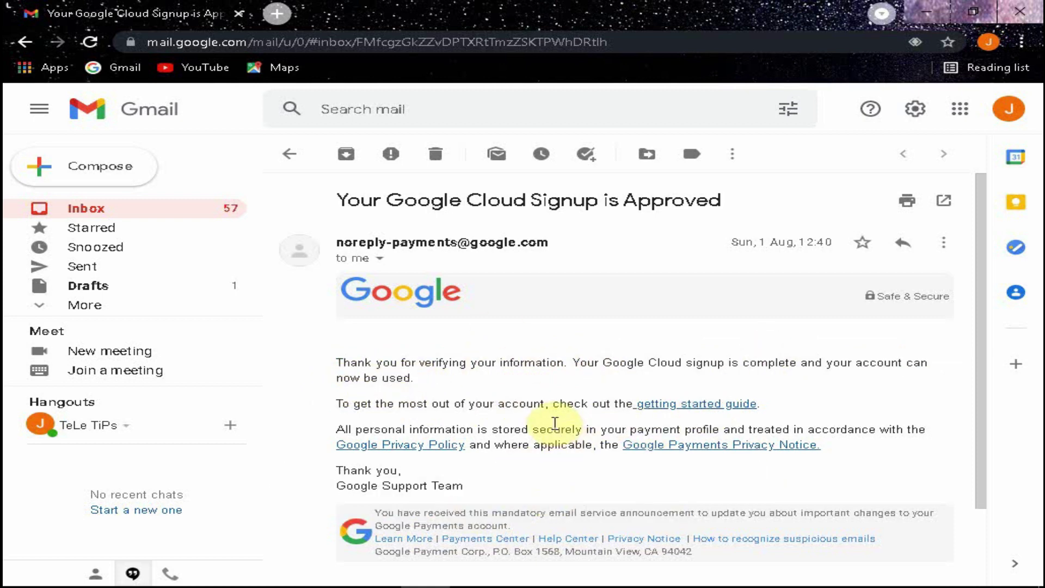
# Open console.cloud.google.com in a new browser tab
pyautogui.hotkey('ctrl', 't')
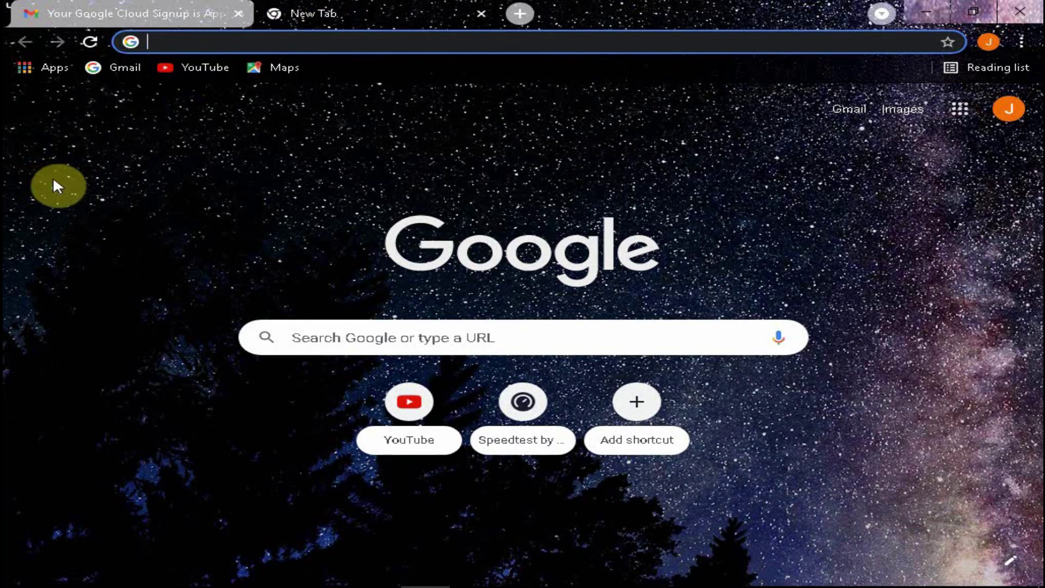
pyautogui.write('console')
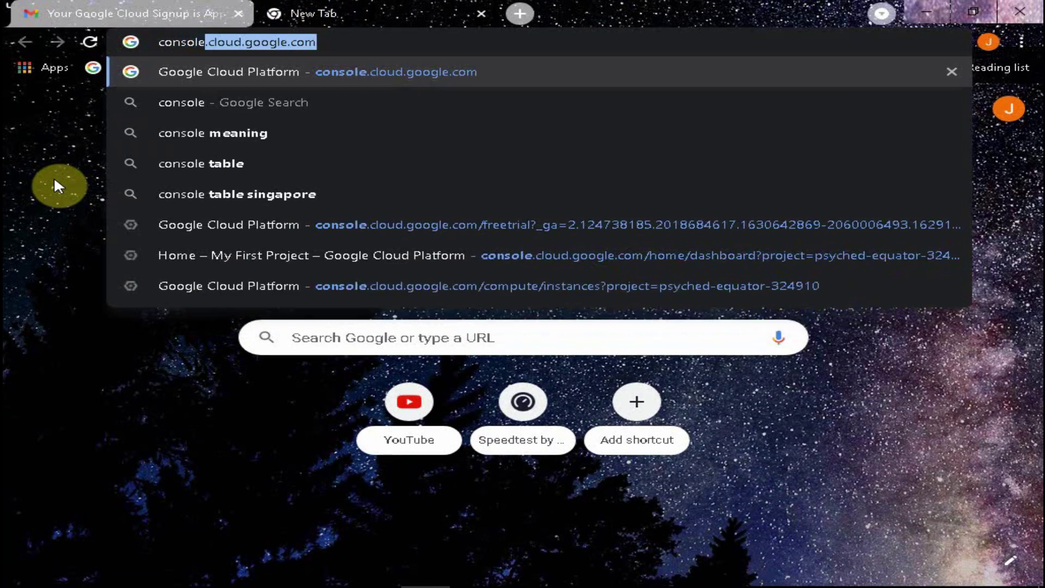
pyautogui.write('.cl')
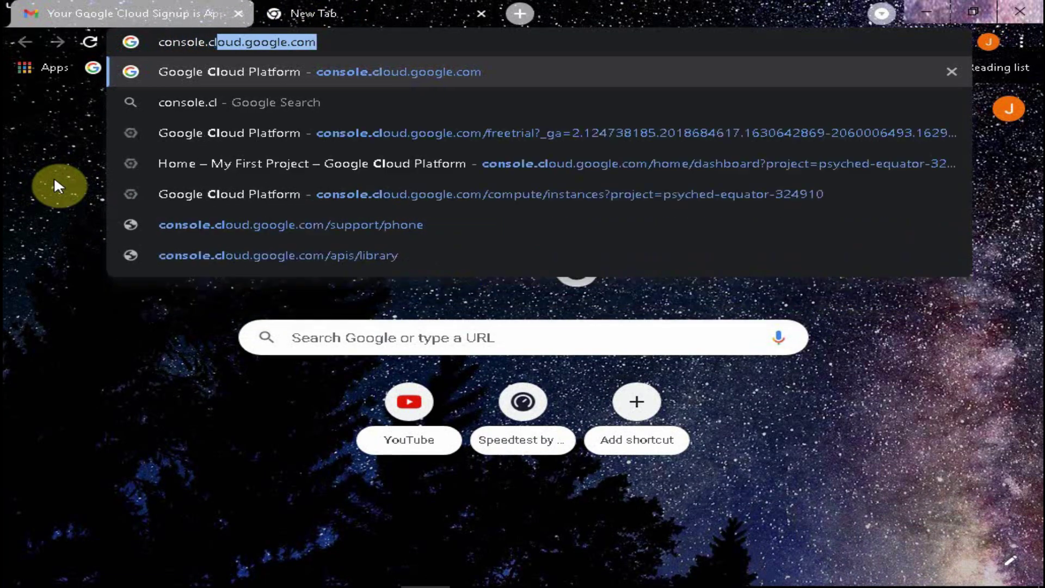
pyautogui.write('oud.google.')
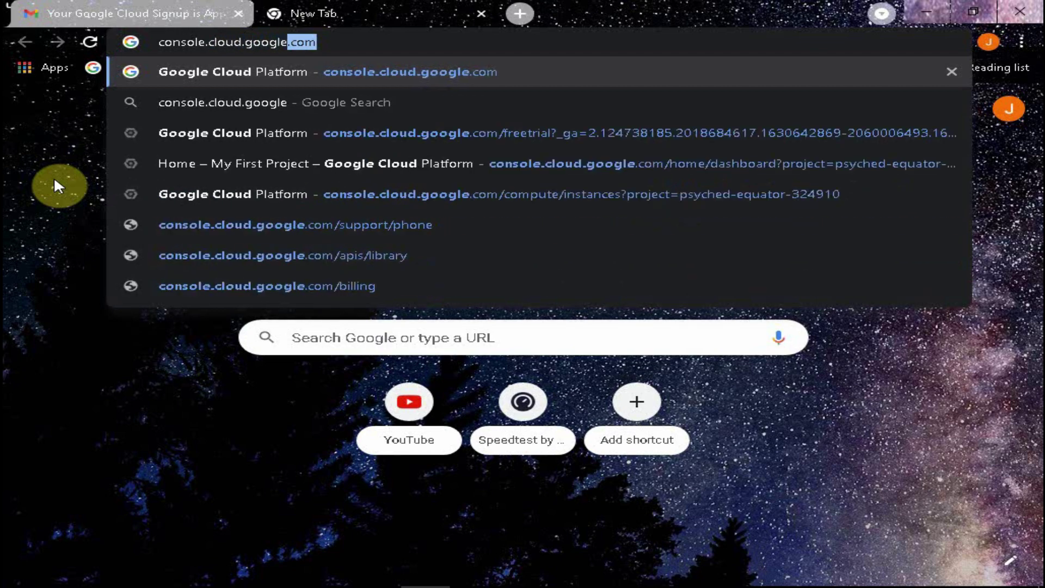
pyautogui.write('com')
pyautogui.press('Return')
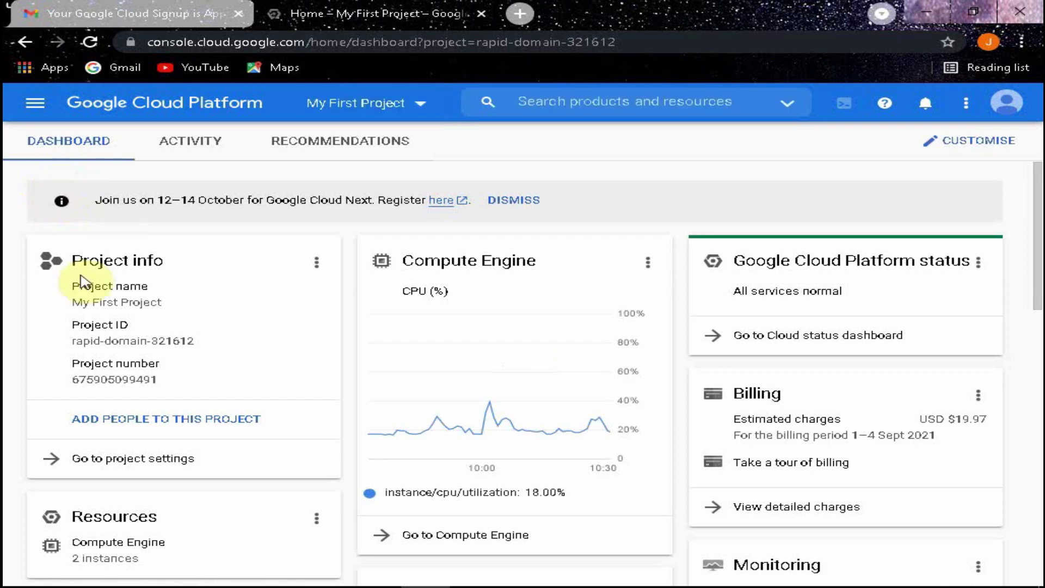
# Go to the VM instances of Compute Engine in My First Project and start creating a new instance
pyautogui.click(34, 104)
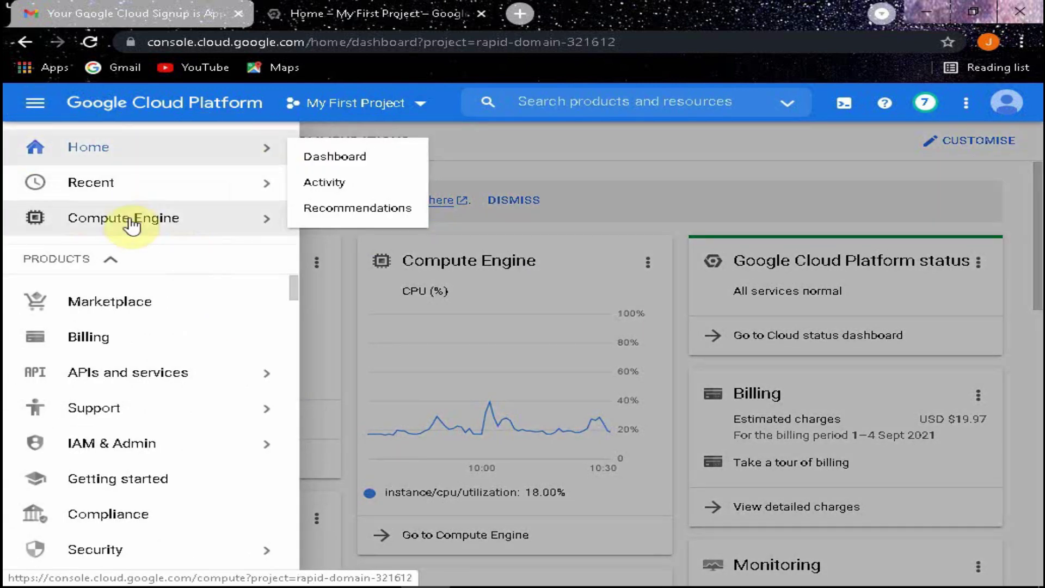
pyautogui.click(112, 224)
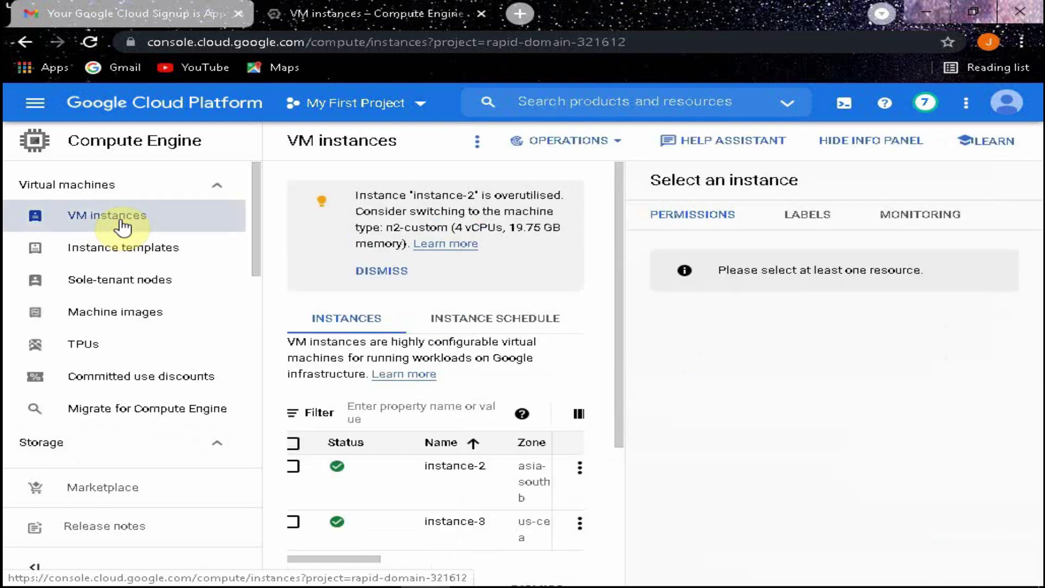
pyautogui.click(478, 142)
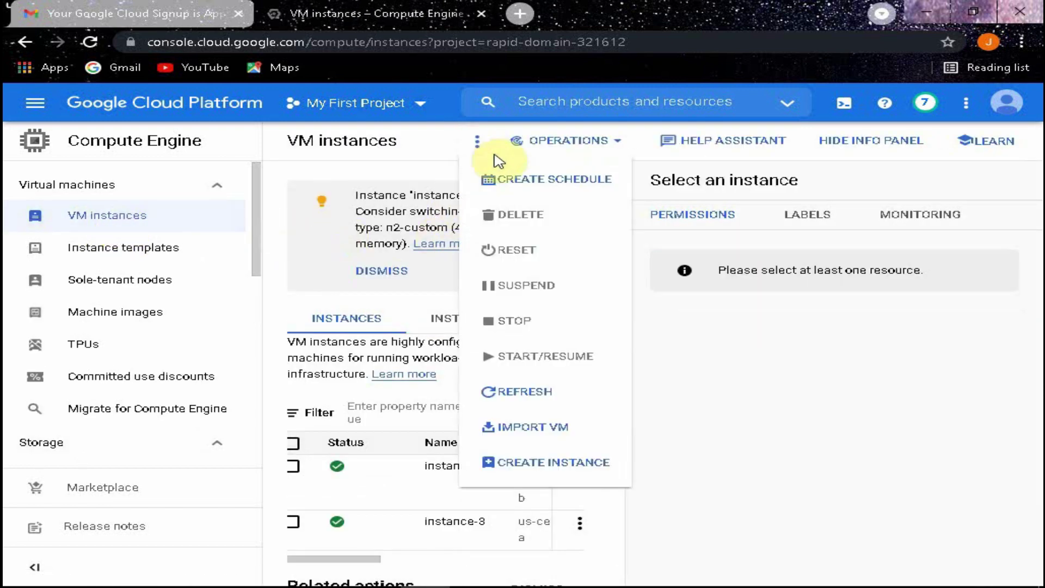
pyautogui.click(537, 464)
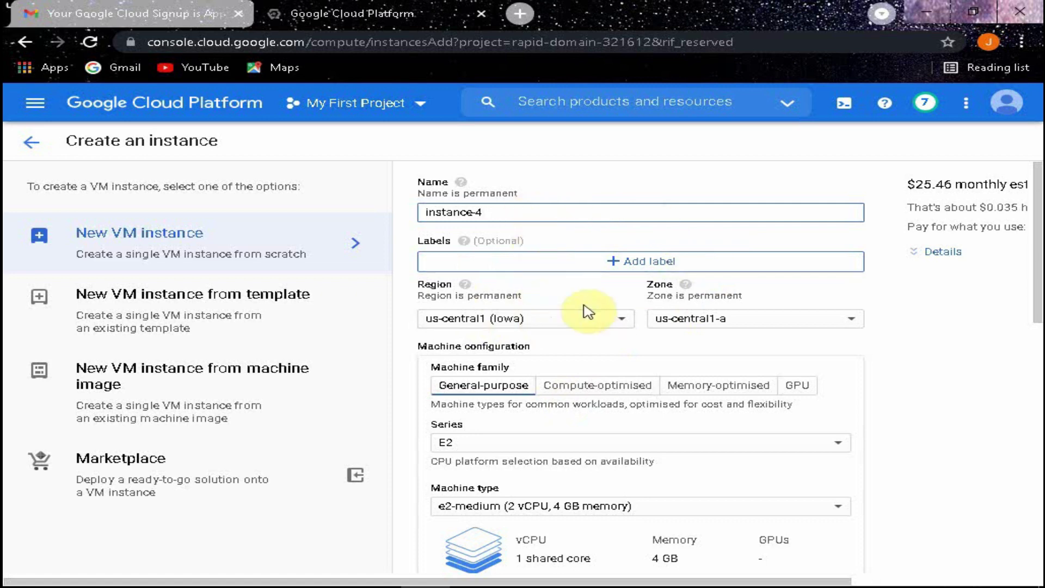
# Look through the regions and zones offered for the new VM instance without changing the selection
pyautogui.scroll(-1, 591, 286)
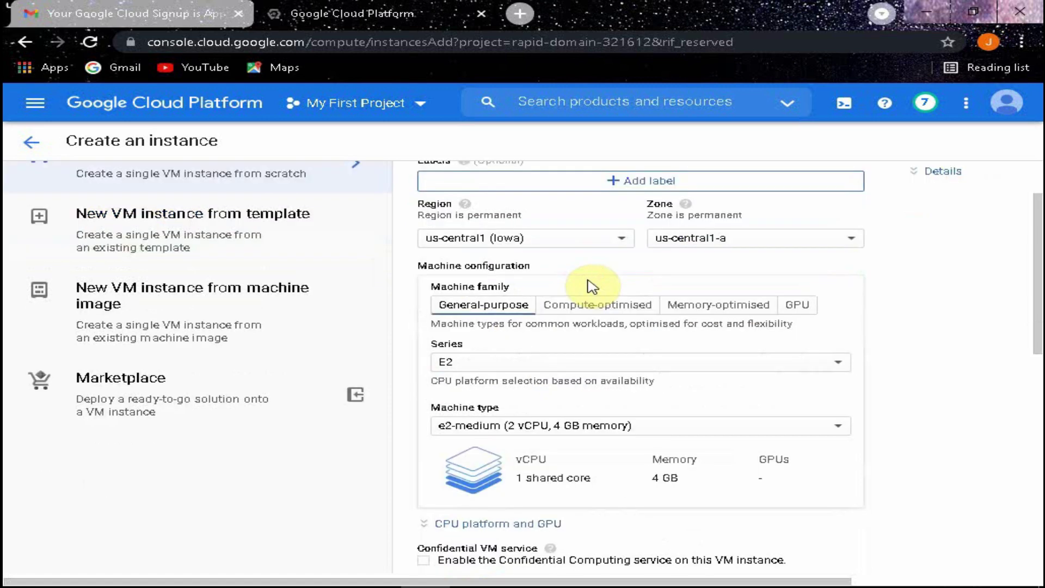
pyautogui.click(584, 240)
pyautogui.scroll(-10, 530, 424)
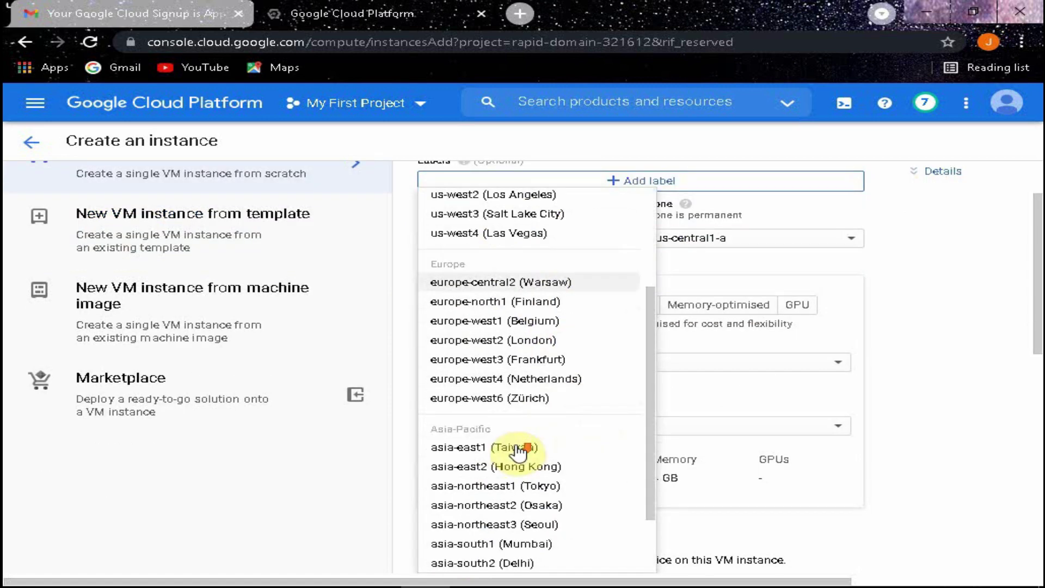
pyautogui.scroll(10, 518, 465)
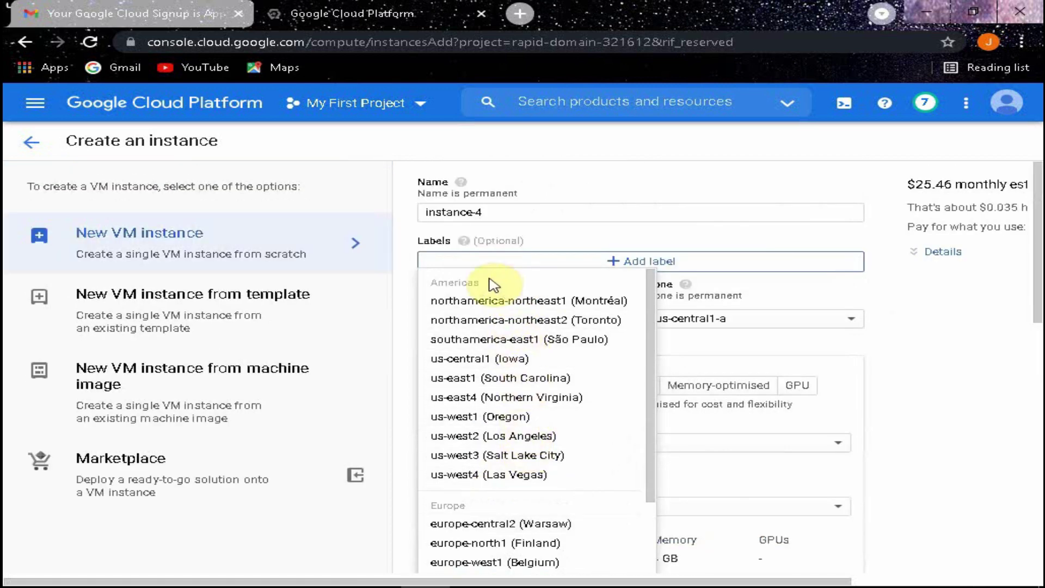
pyautogui.click(773, 313)
pyautogui.click(694, 321)
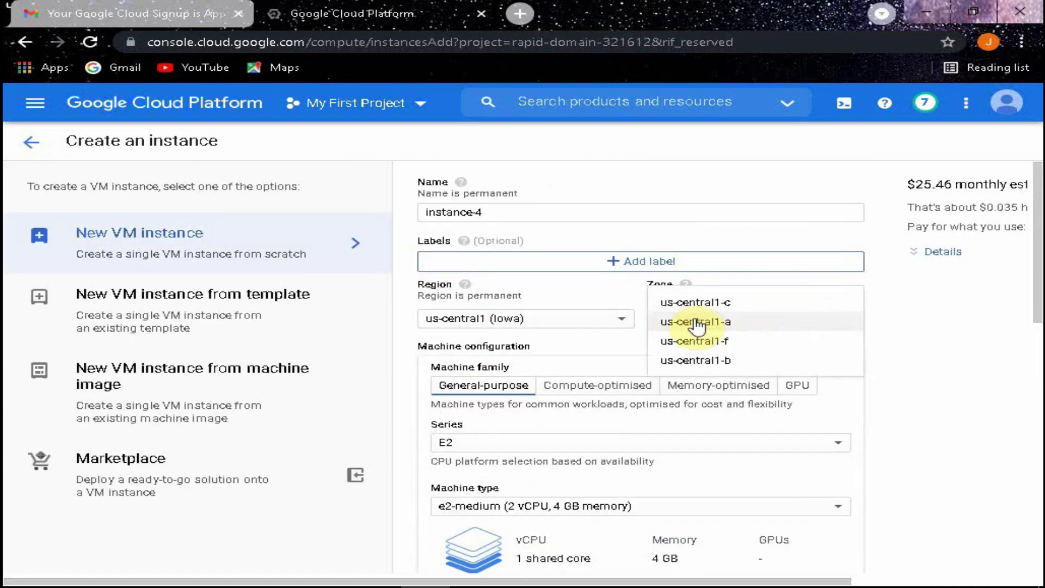
pyautogui.click(906, 329)
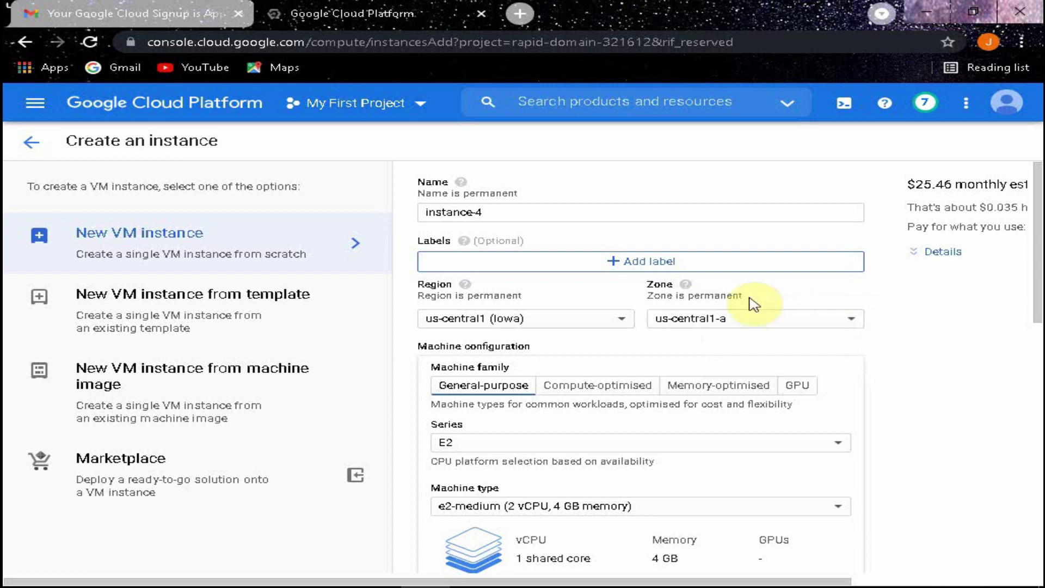
# Compare the default series and machine types of the Compute-optimised, Memory-optimised and GPU machine families
pyautogui.moveTo(435, 367); pyautogui.dragTo(521, 367)
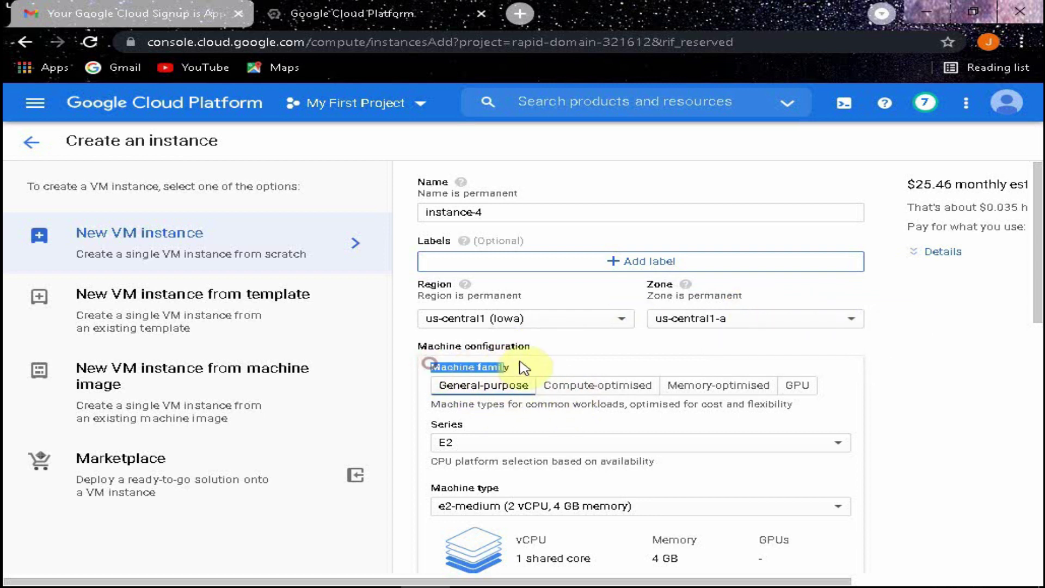
pyautogui.click(533, 365)
pyautogui.click(599, 386)
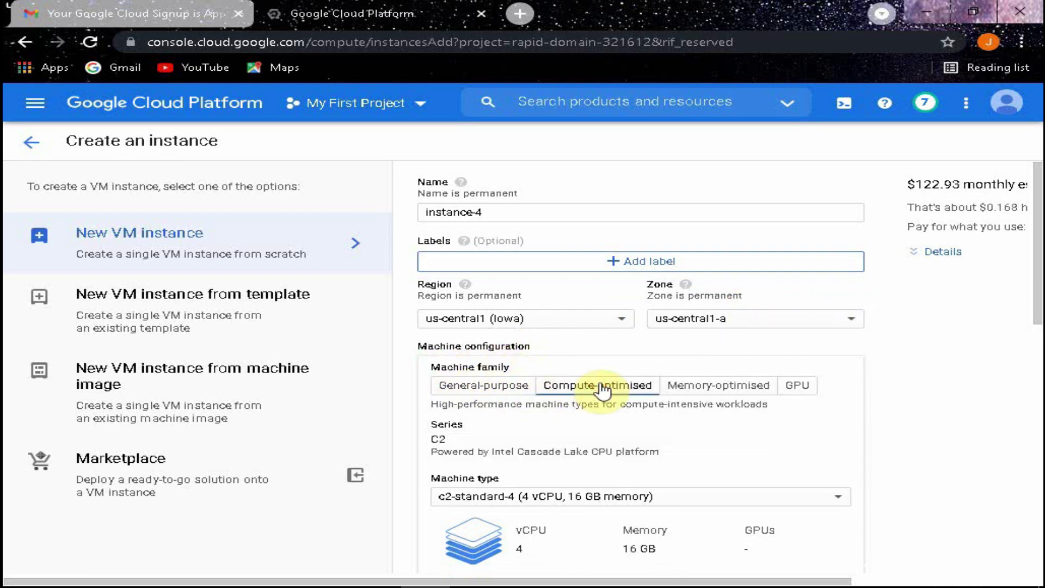
pyautogui.click(706, 386)
pyautogui.click(797, 386)
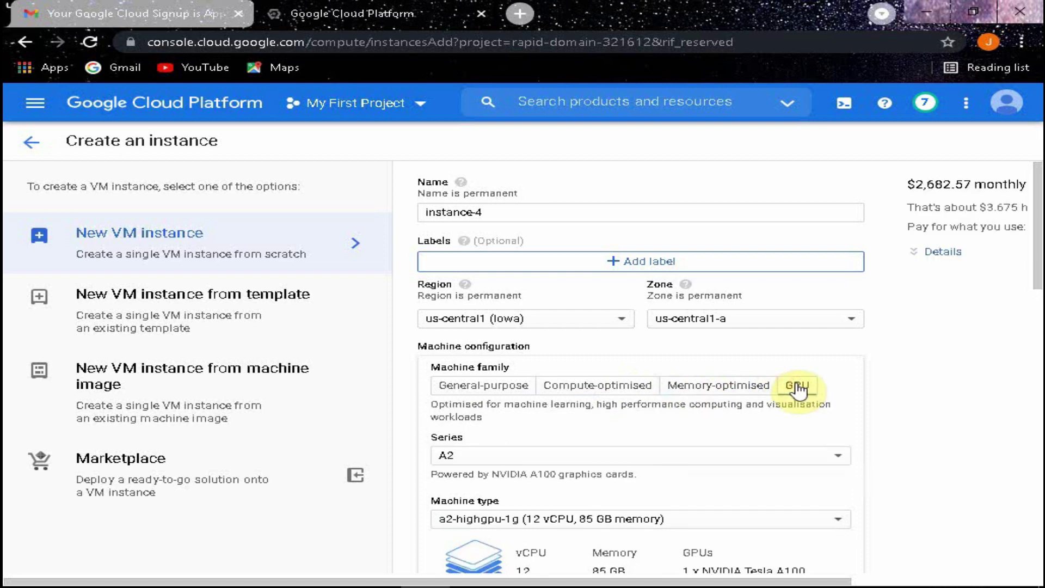
pyautogui.scroll(-1, 798, 387)
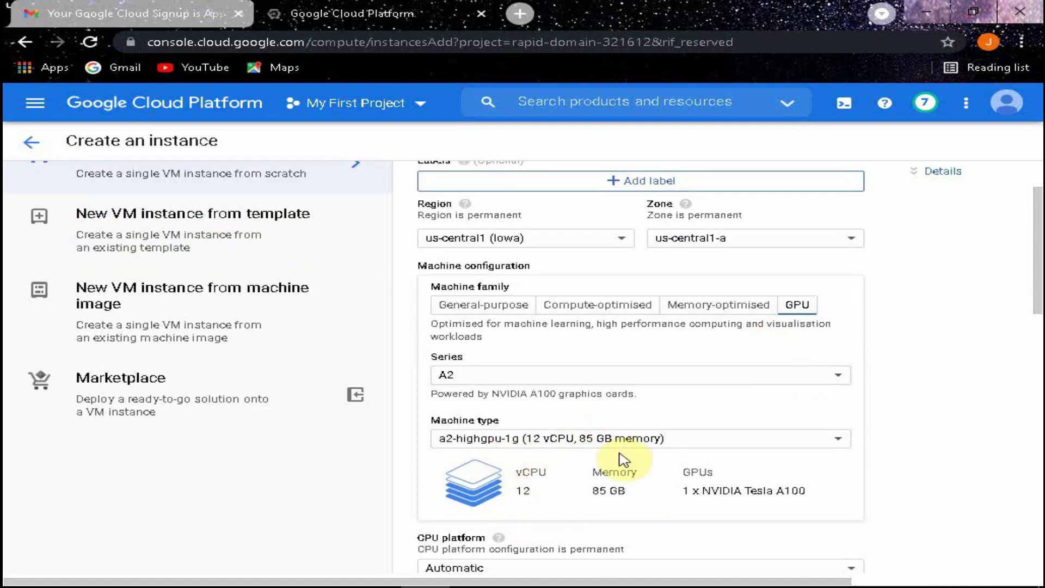
pyautogui.click(714, 306)
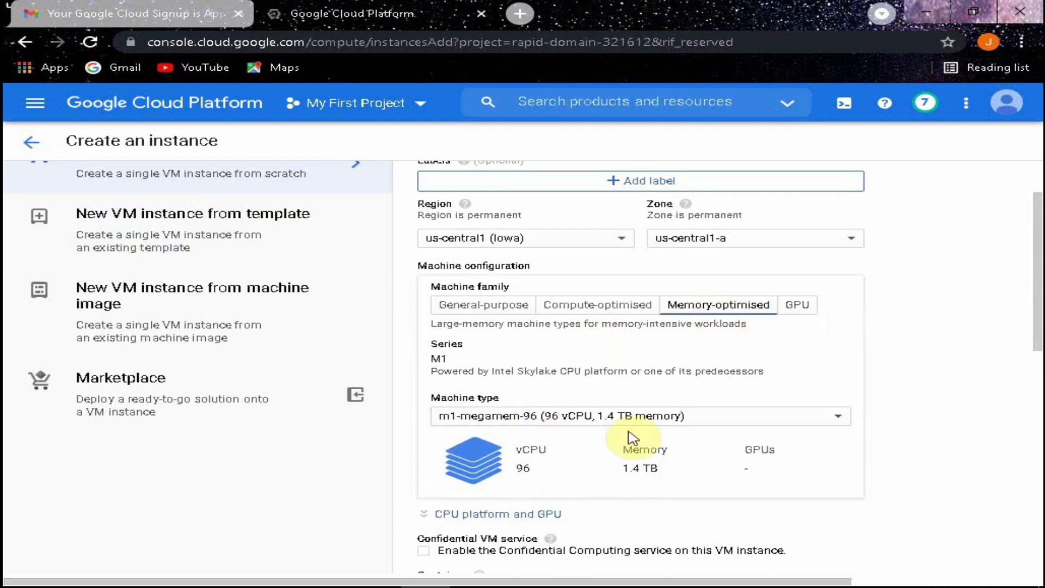
pyautogui.click(610, 306)
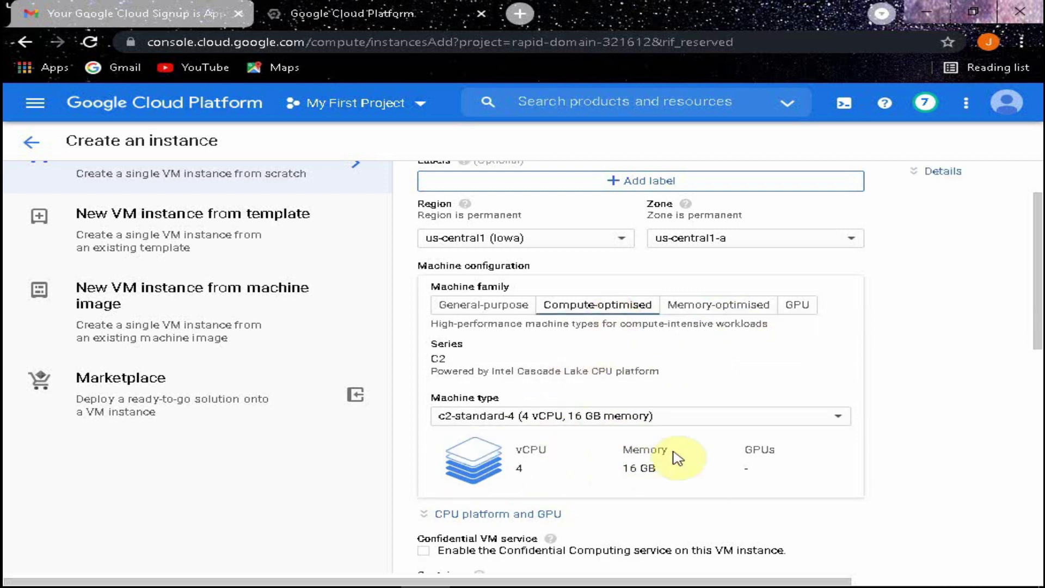
# Set the instance's machine family to General-purpose and its series to N1
pyautogui.click(507, 307)
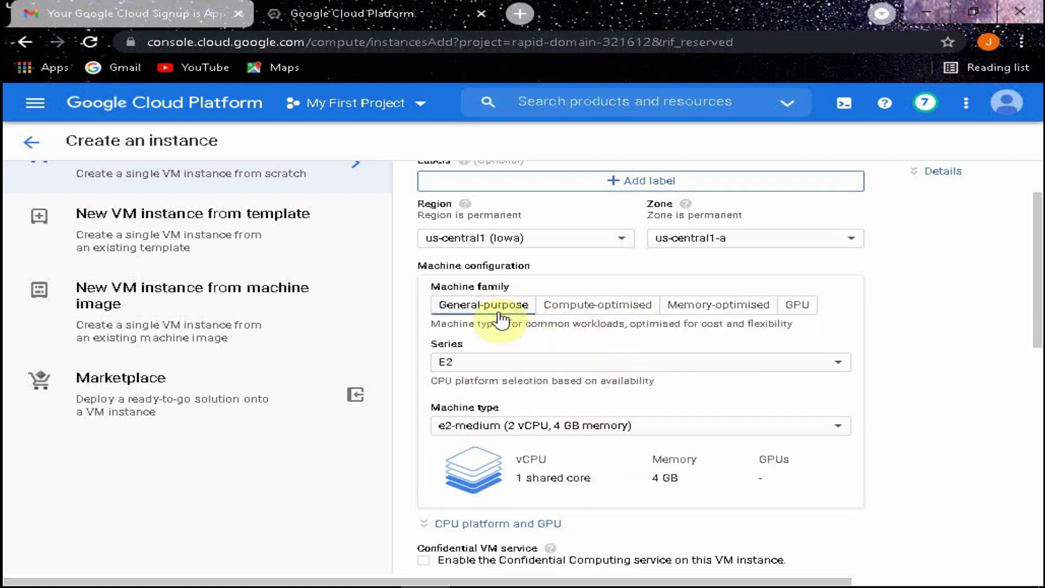
pyautogui.click(601, 364)
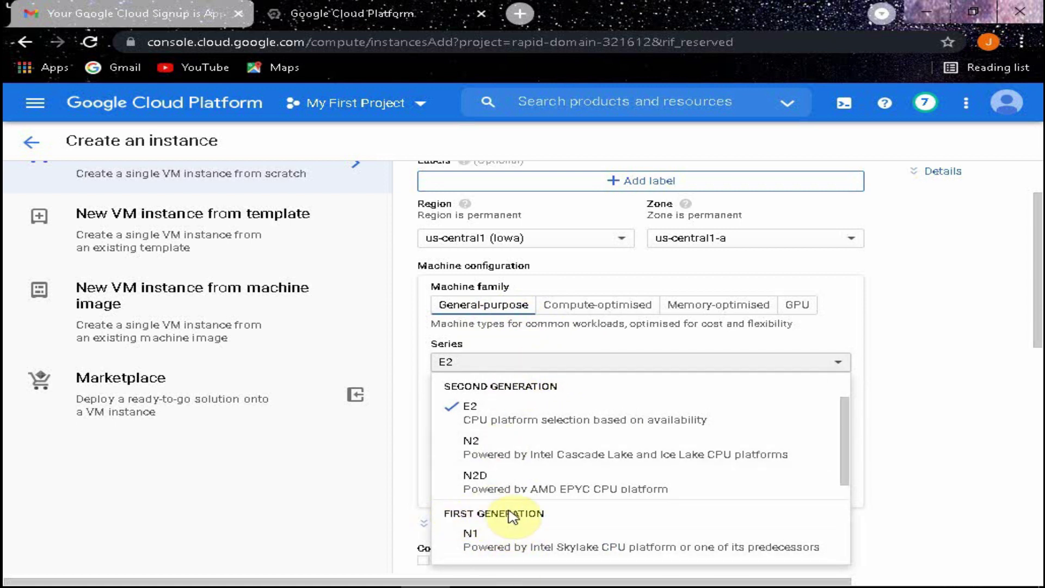
pyautogui.click(527, 542)
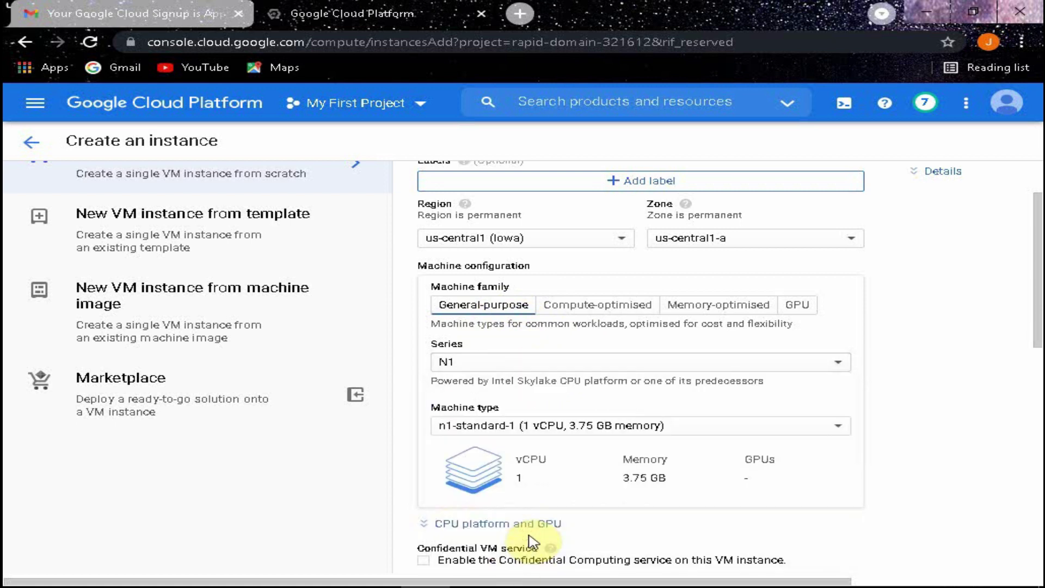
# Set the instance's machine type to the shared-core f1-micro with 1 vCPU and 614 MB memory
pyautogui.click(517, 429)
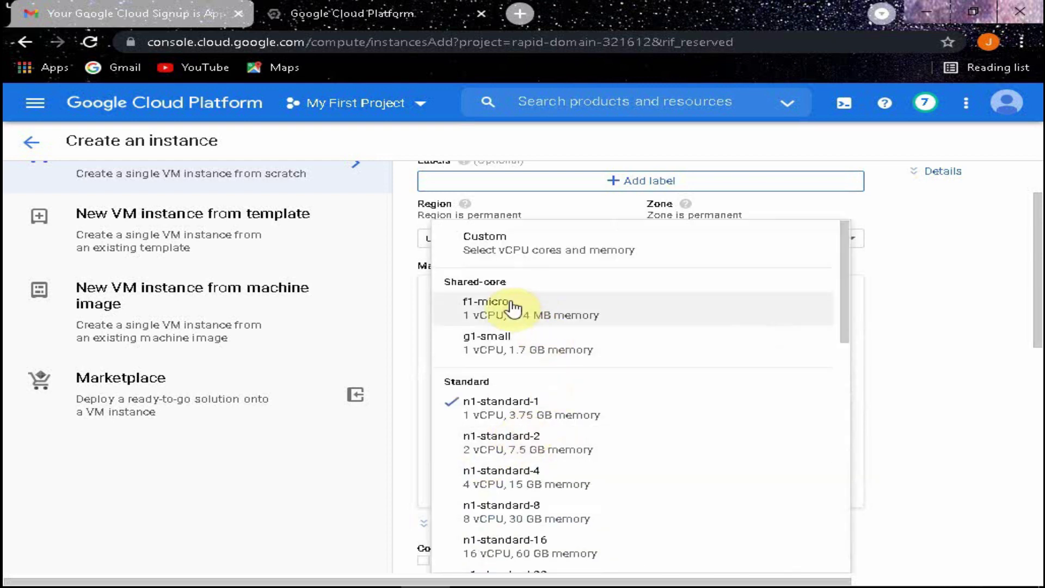
pyautogui.click(513, 308)
pyautogui.scroll(-1, 603, 333)
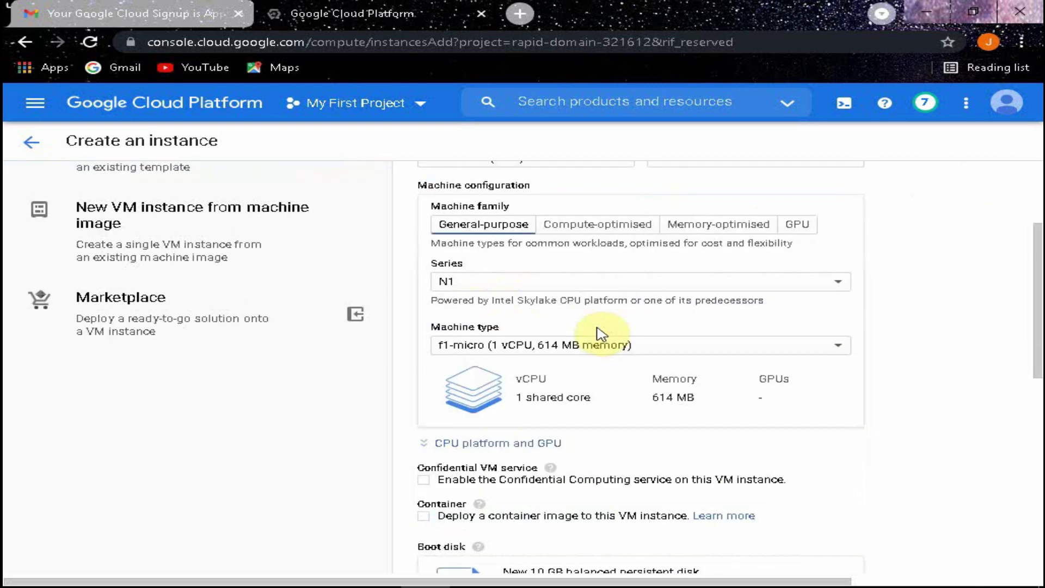
# Configure the boot disk with Debian, version Debian GNU/Linux 10 (buster), on a 10 GB balanced persistent disk
pyautogui.scroll(-2, 601, 334)
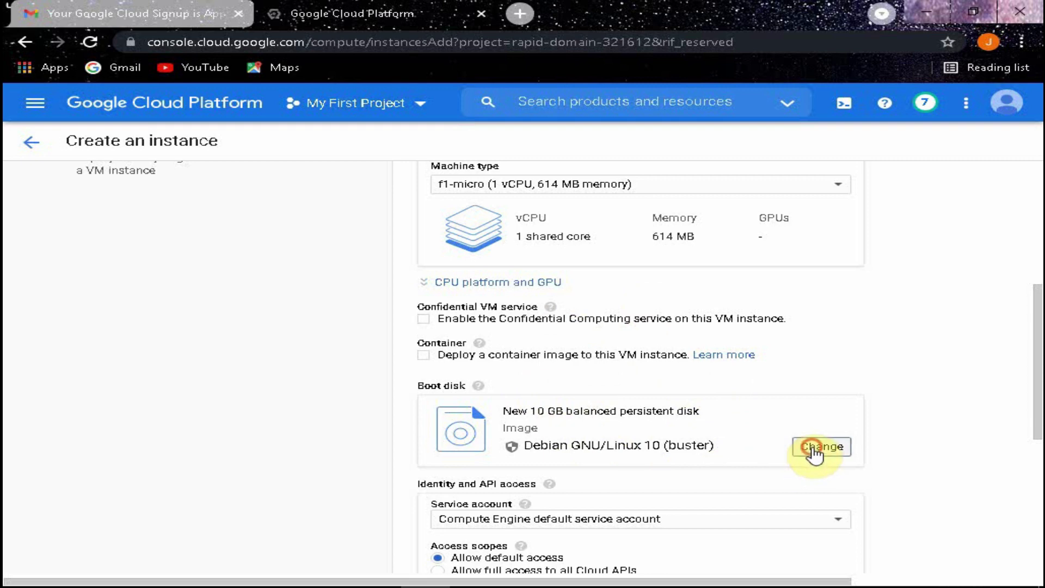
pyautogui.click(814, 450)
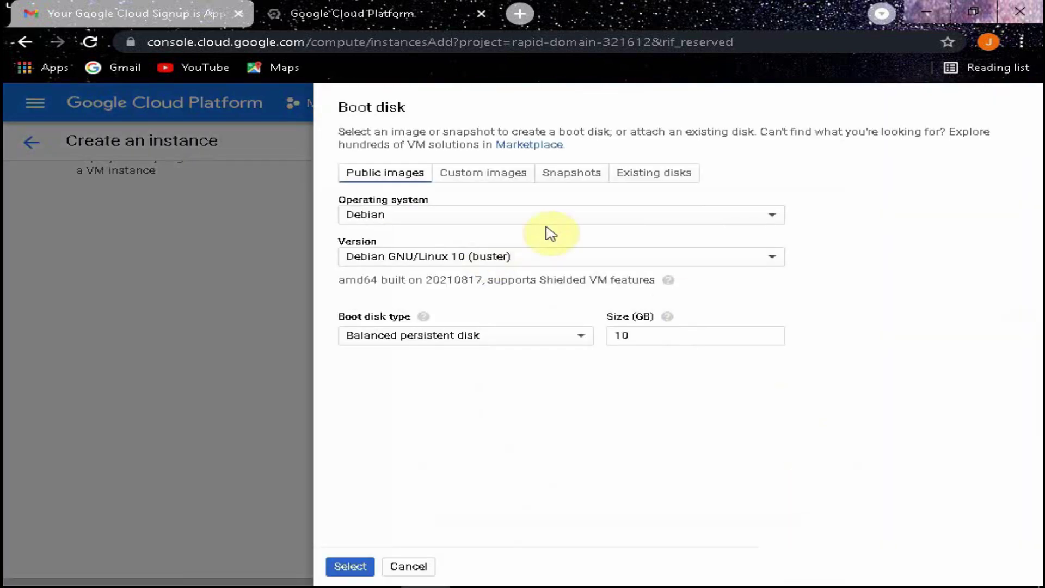
pyautogui.click(487, 215)
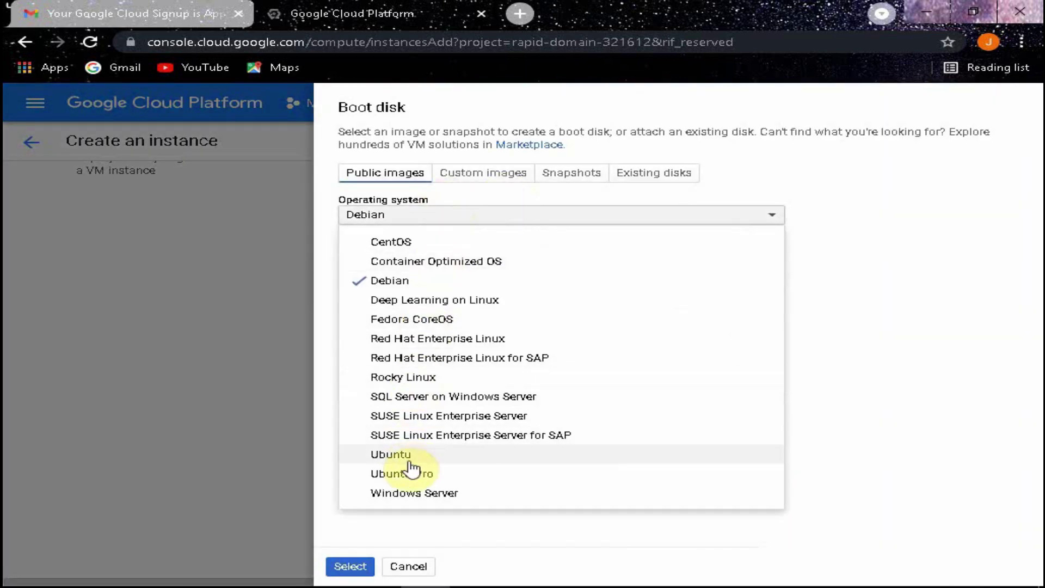
pyautogui.click(434, 280)
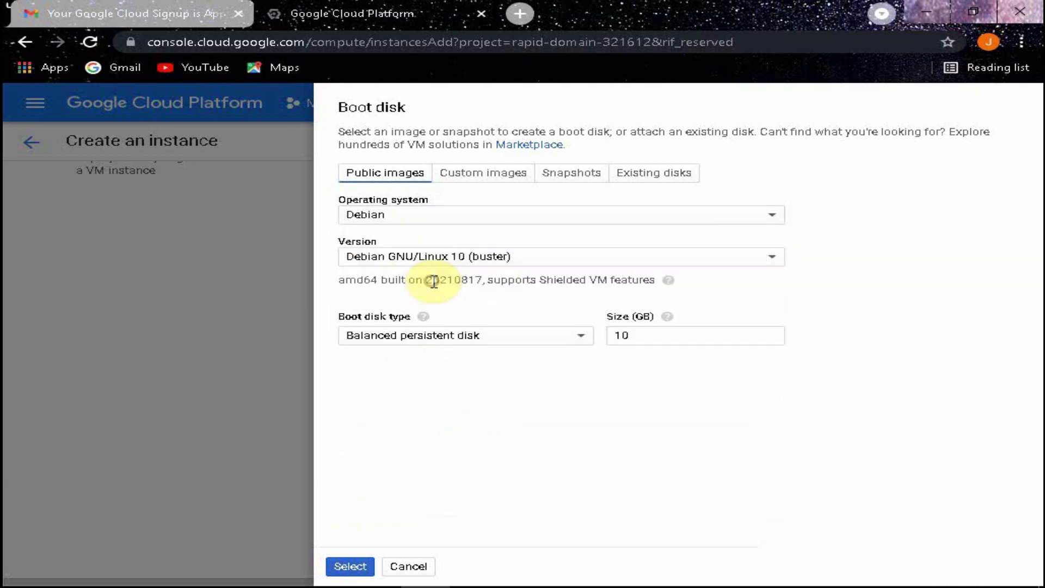
pyautogui.click(427, 257)
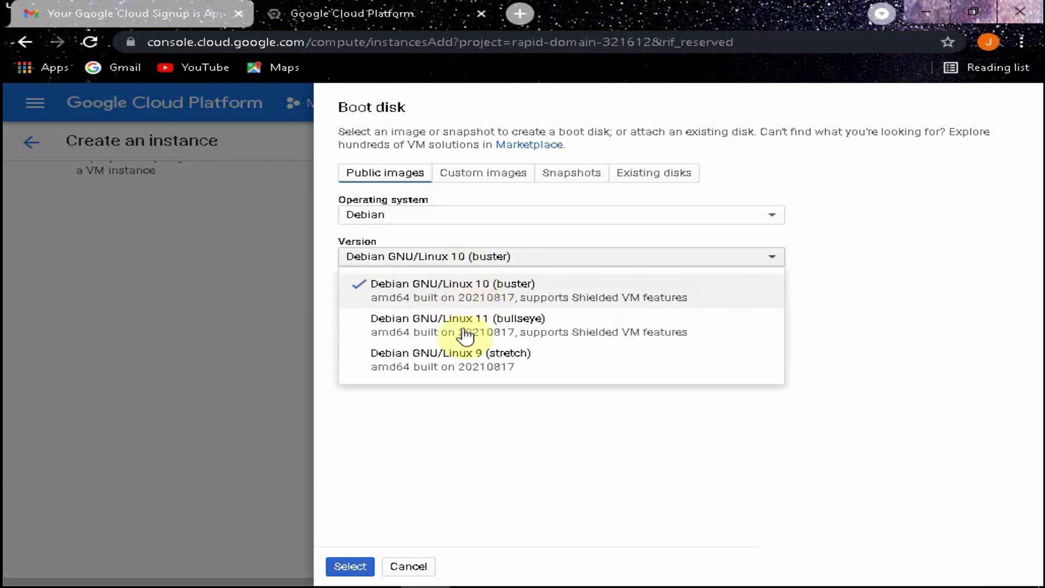
pyautogui.click(478, 284)
pyautogui.click(531, 339)
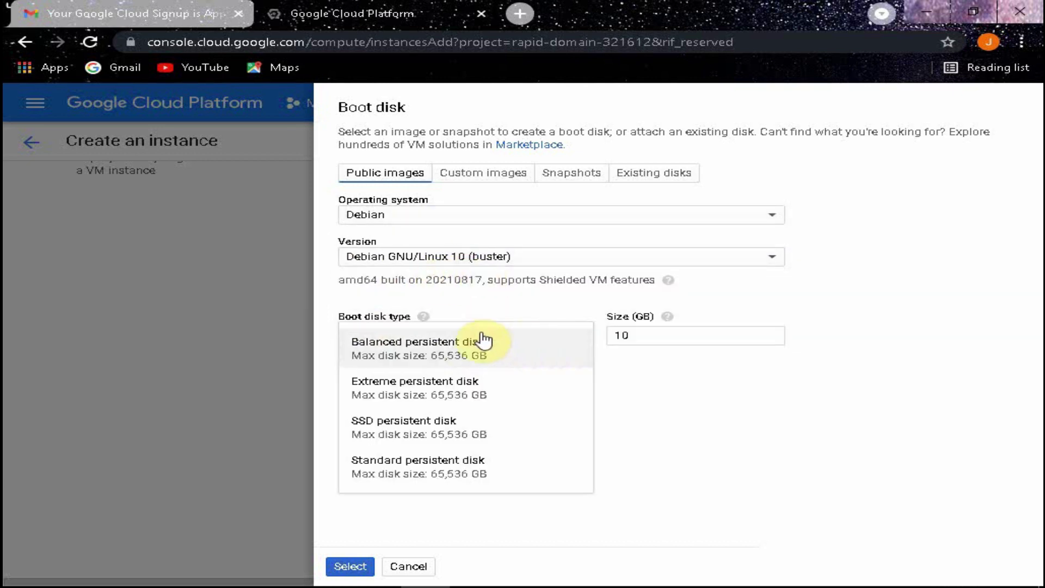
pyautogui.click(484, 351)
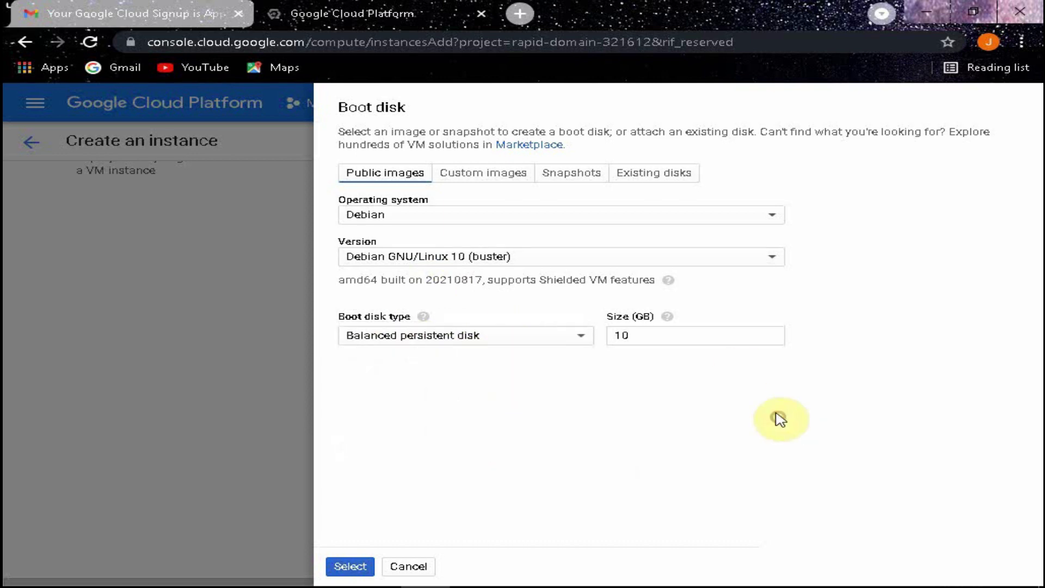
pyautogui.click(656, 335)
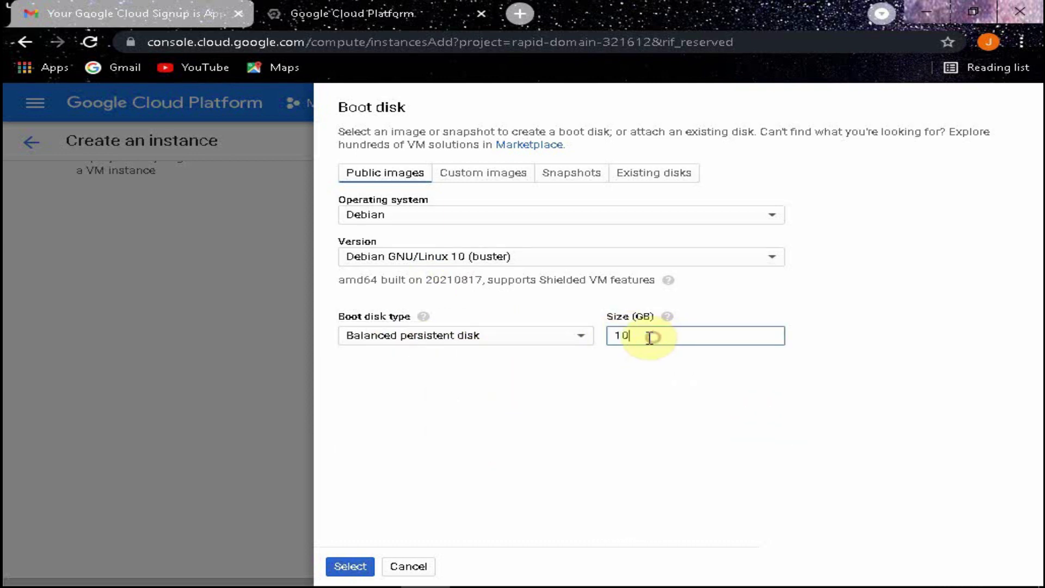
pyautogui.click(350, 566)
# Allow HTTP and HTTPS traffic through the firewall and create the VM instance
pyautogui.scroll(-3, 609, 414)
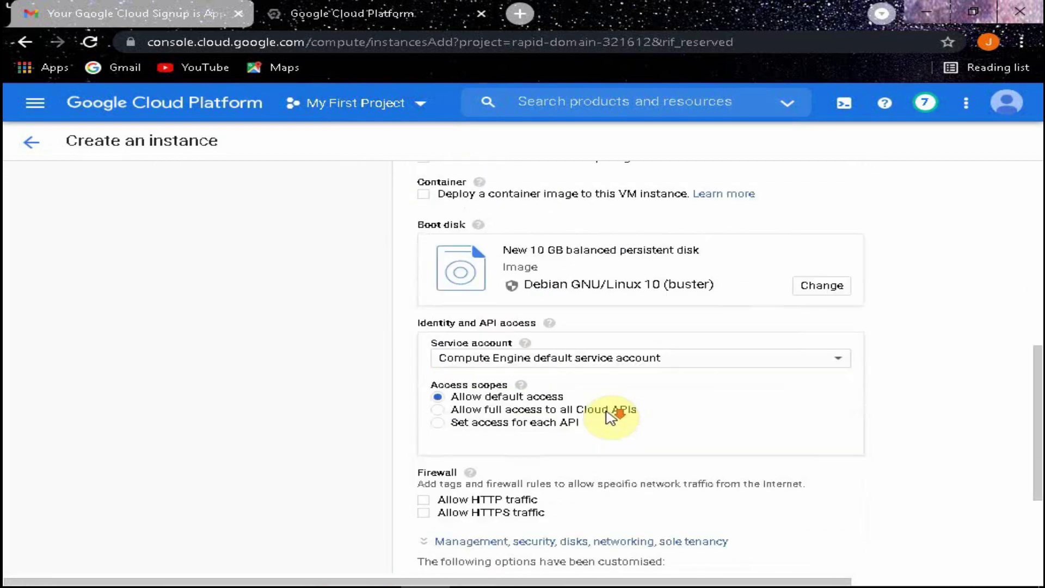
pyautogui.scroll(-1, 609, 414)
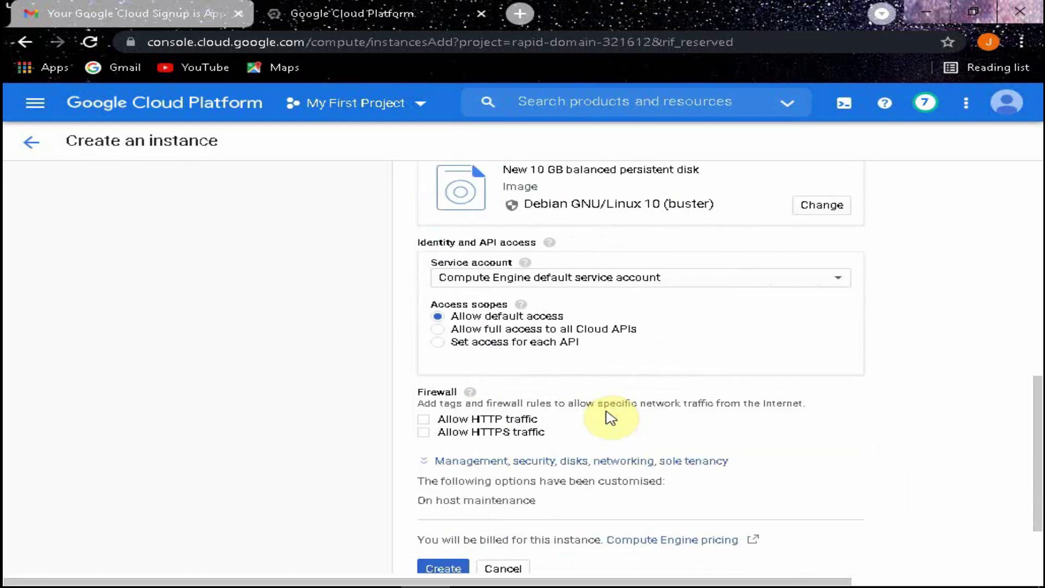
pyautogui.click(425, 433)
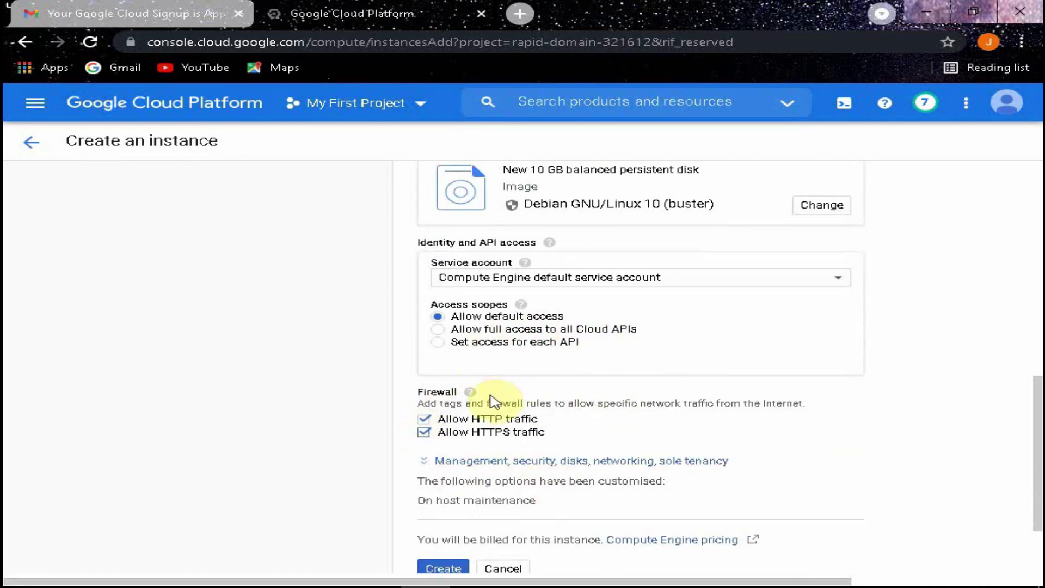
pyautogui.scroll(-2, 497, 400)
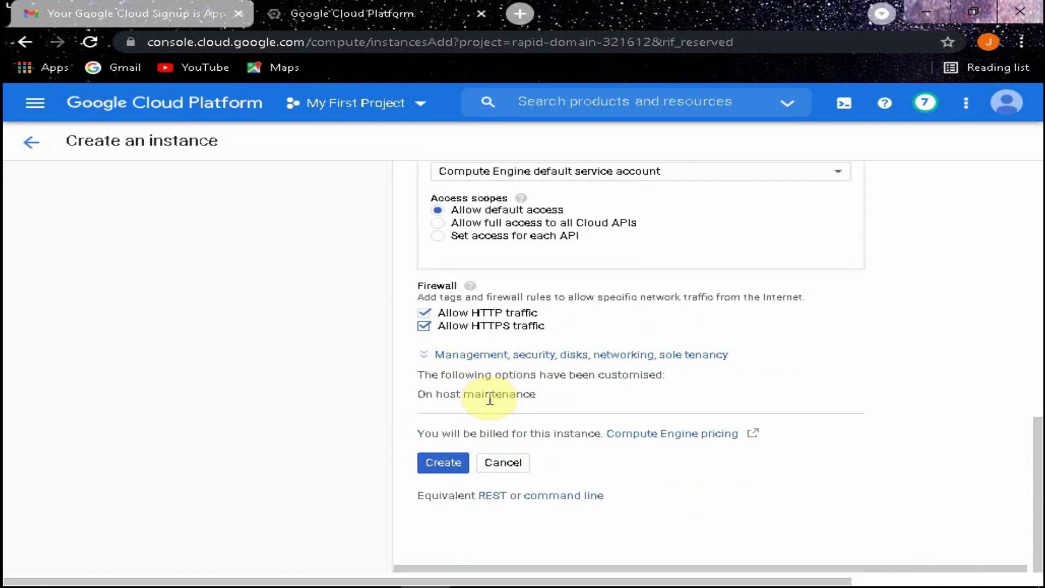
pyautogui.click(442, 463)
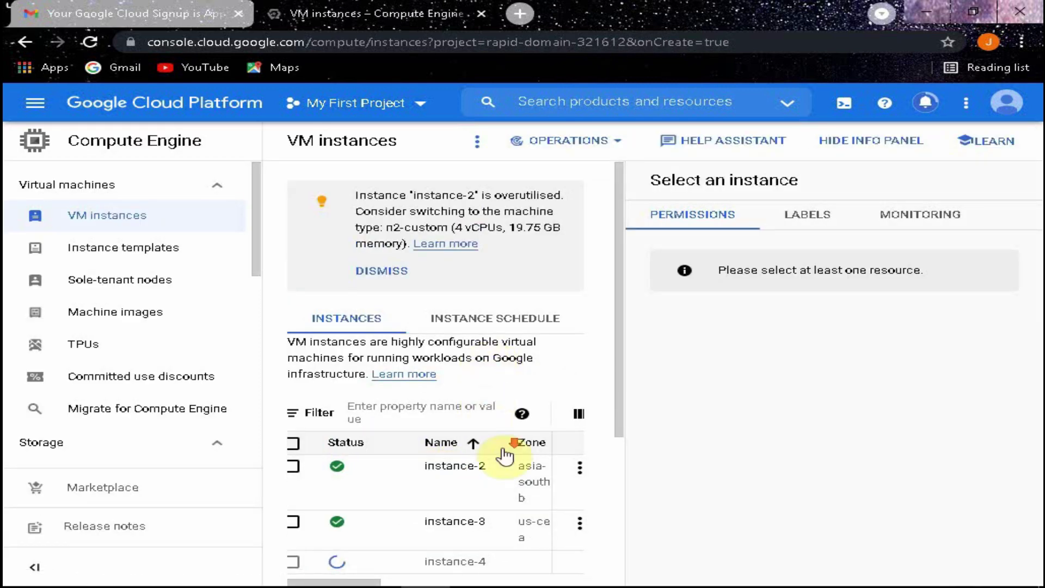
# Connect to instance-4 from the VM instances list through an SSH session in the browser
pyautogui.scroll(-4, 506, 439)
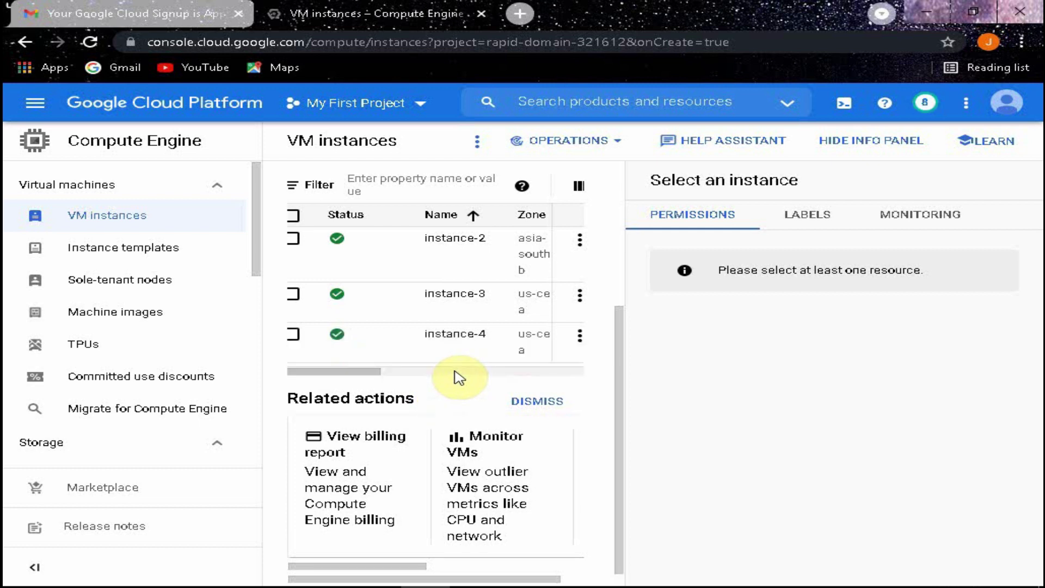
pyautogui.moveTo(337, 339)
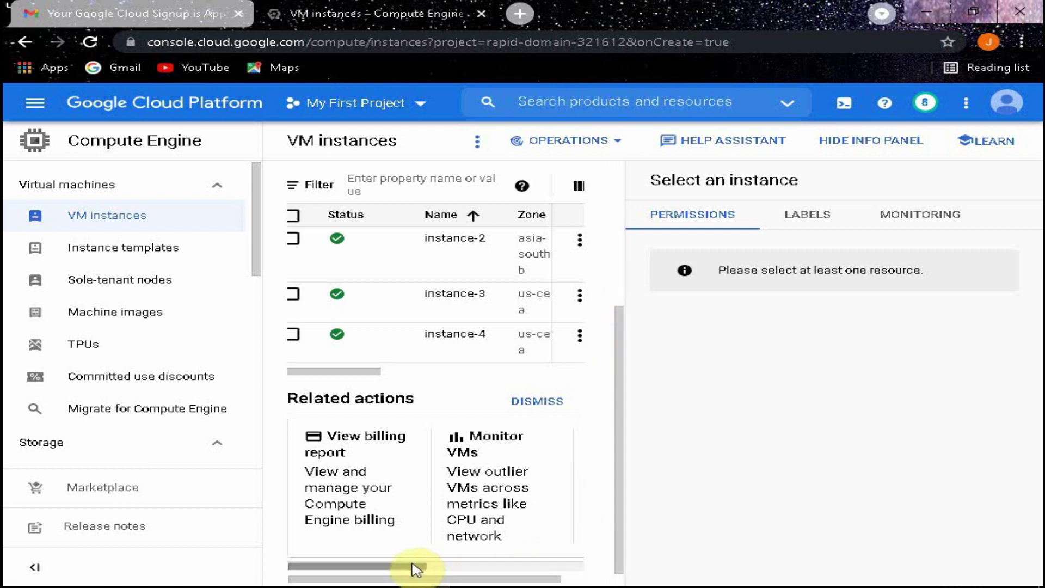
pyautogui.moveTo(364, 372); pyautogui.dragTo(310, 366)
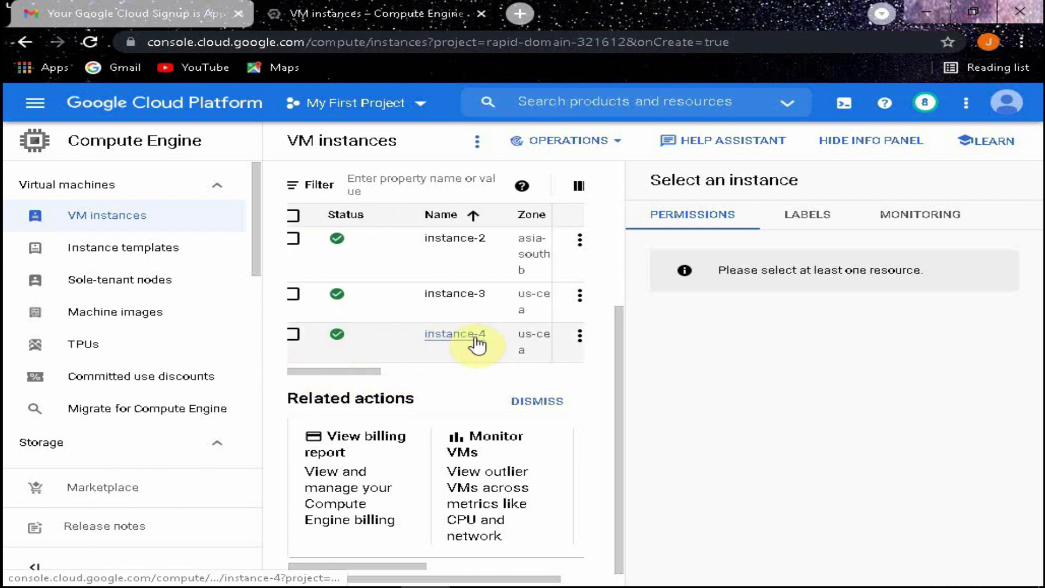
pyautogui.moveTo(381, 371); pyautogui.dragTo(599, 385)
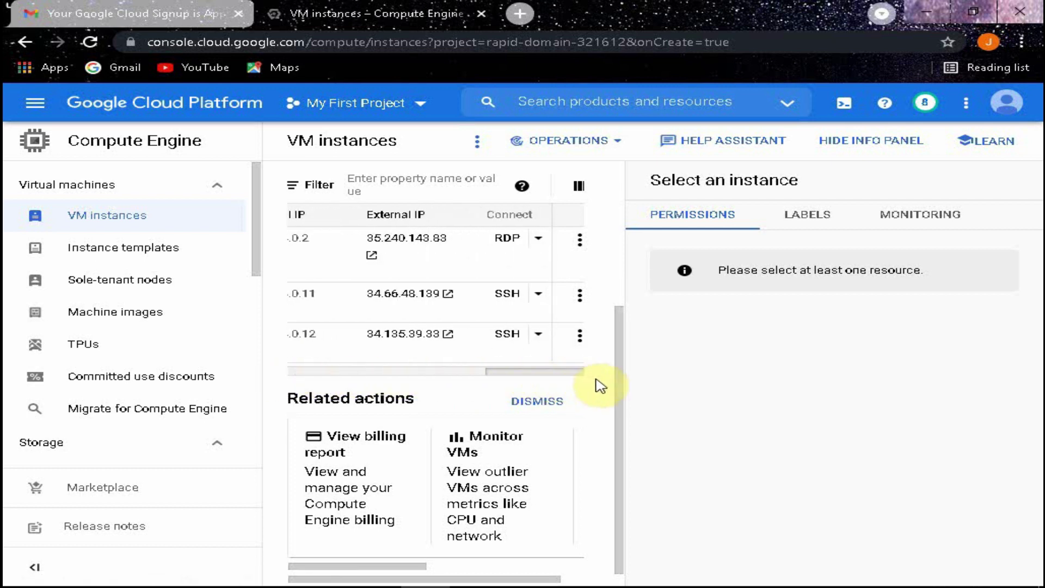
pyautogui.click(508, 336)
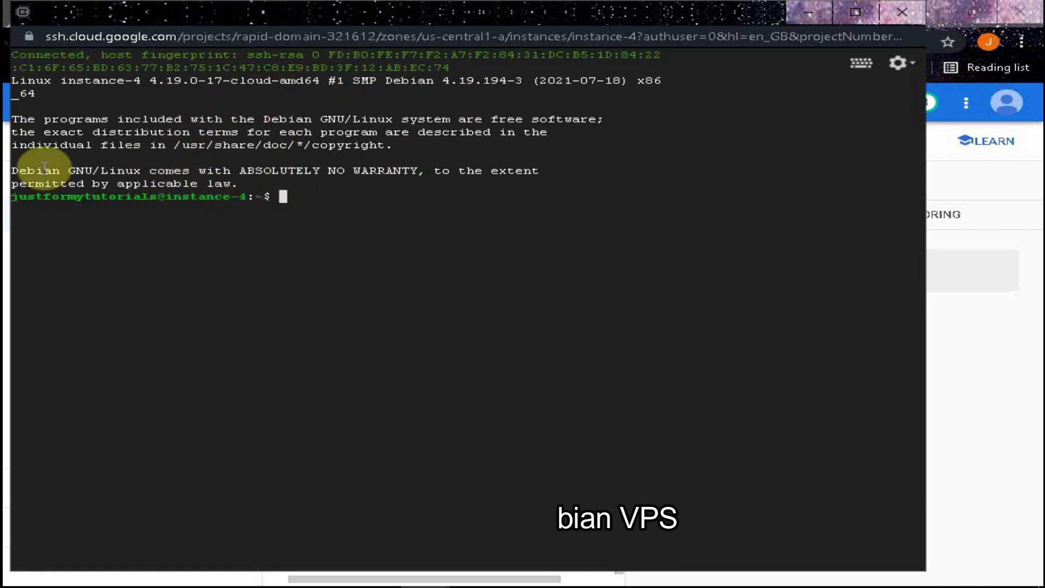
# Examine the Debian system information in the SSH terminal, enlarge its window to full screen and minimise it
pyautogui.moveTo(12, 171); pyautogui.dragTo(143, 171)
pyautogui.click(308, 203)
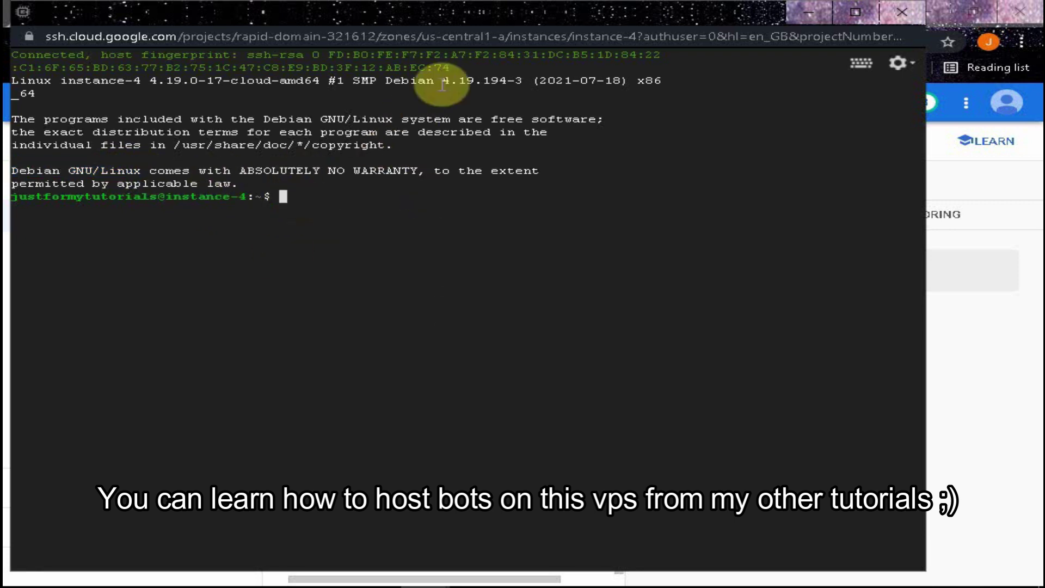
pyautogui.doubleClick(409, 81)
pyautogui.click(636, 158)
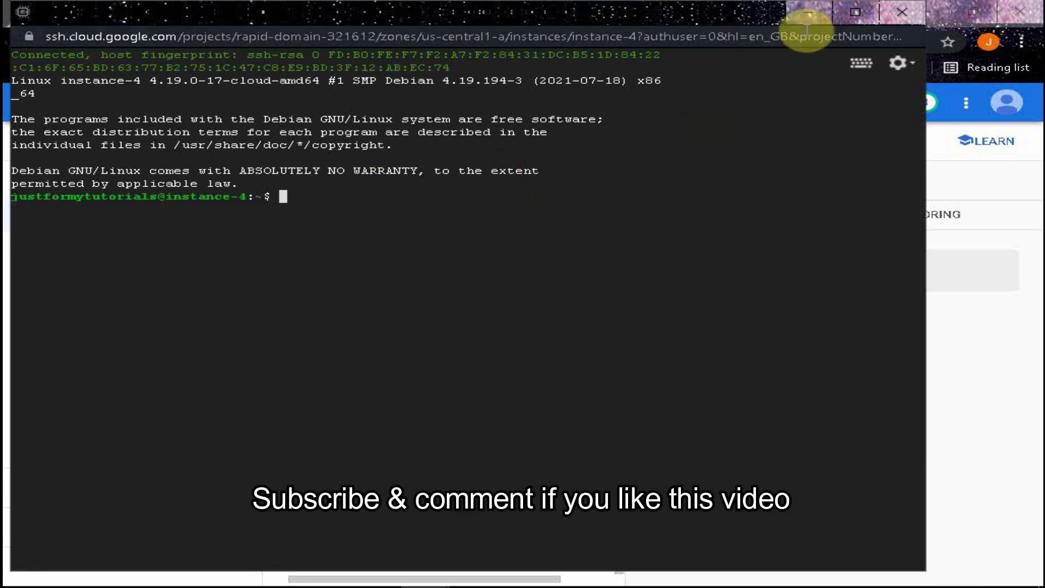
pyautogui.click(855, 12)
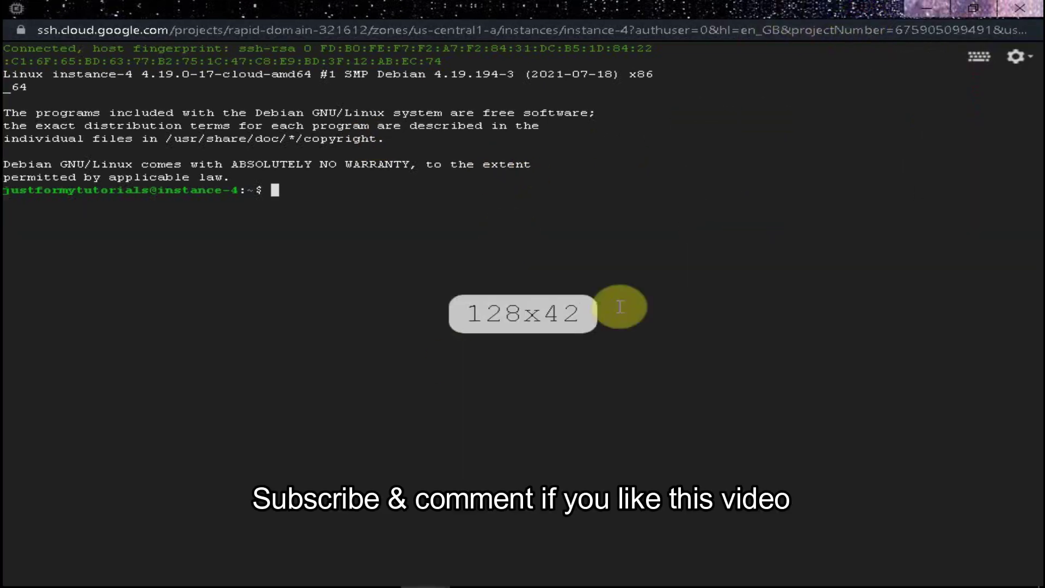
pyautogui.click(935, 9)
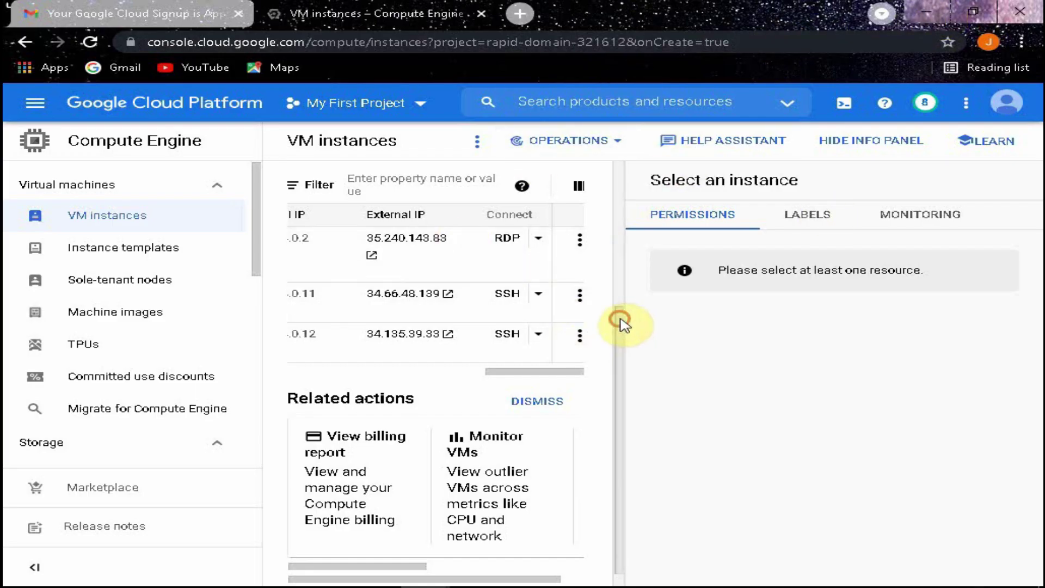
# Review the status and names in the VM instances list, and briefly bring back the SSH terminal of instance-4
pyautogui.moveTo(618, 320); pyautogui.dragTo(626, 172)
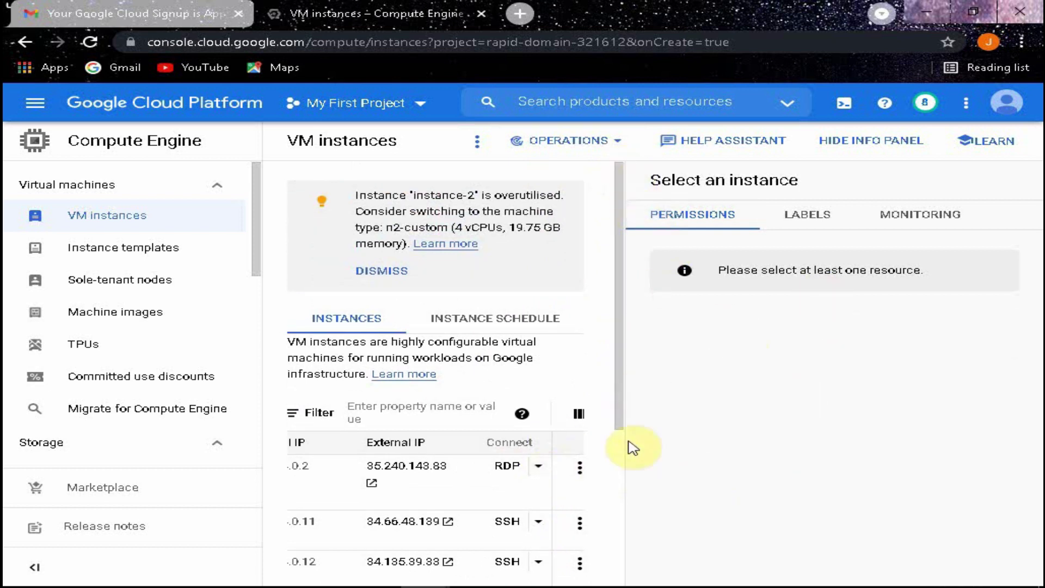
pyautogui.moveTo(625, 409); pyautogui.dragTo(626, 484)
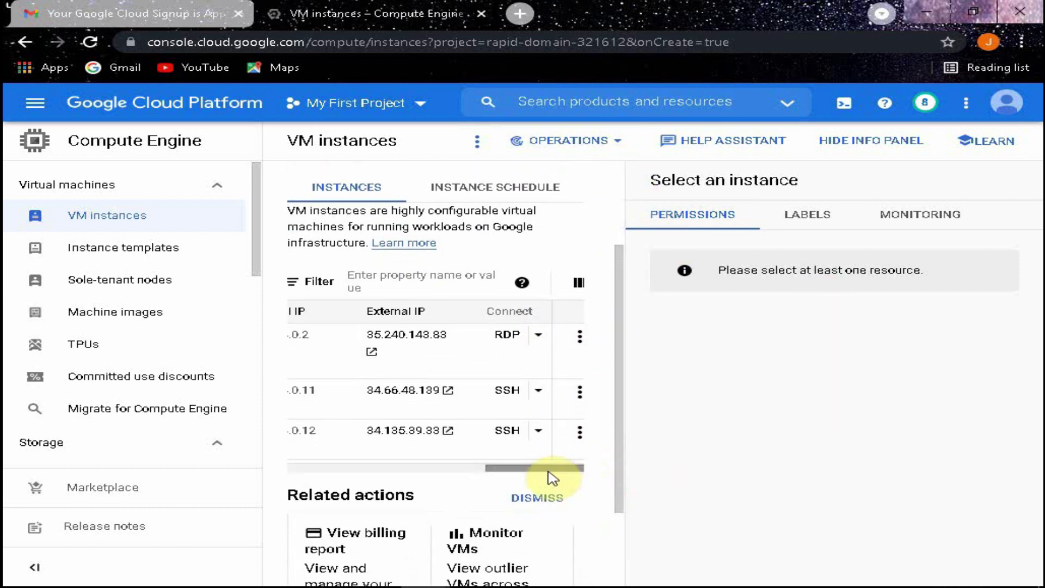
pyautogui.moveTo(546, 473); pyautogui.dragTo(262, 474)
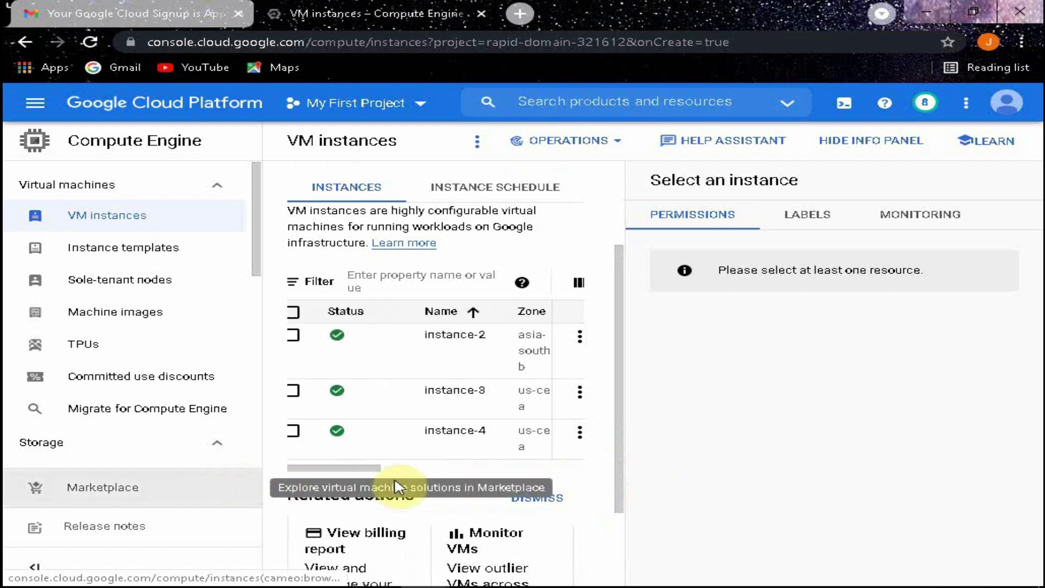
pyautogui.click(425, 587)
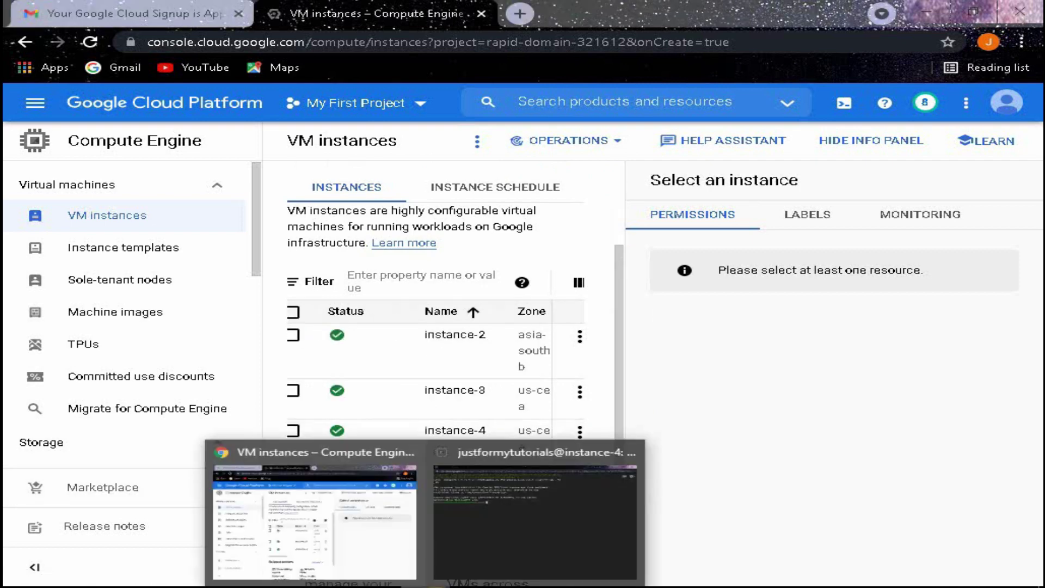
pyautogui.click(515, 527)
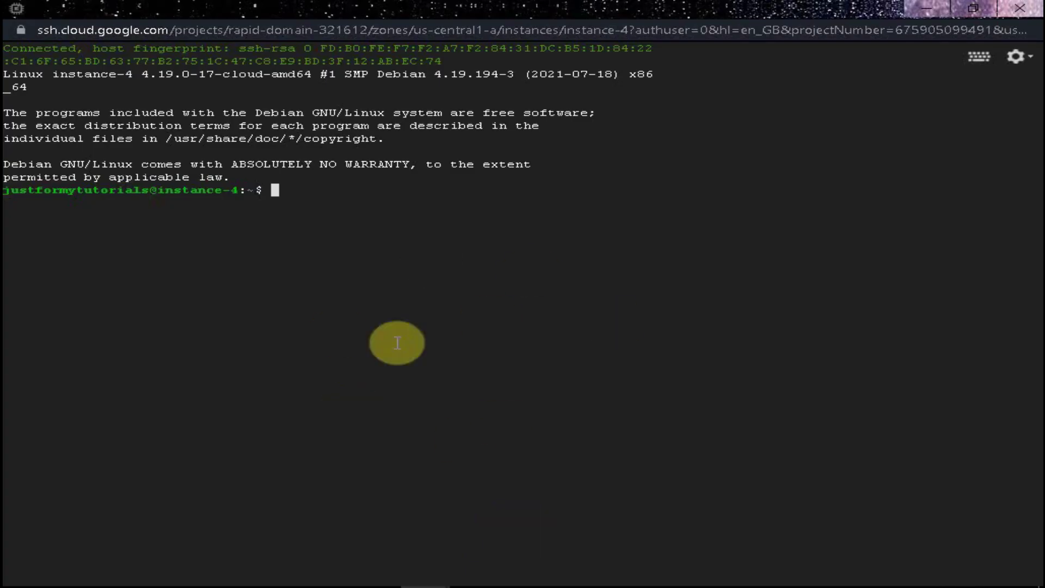
pyautogui.click(929, 9)
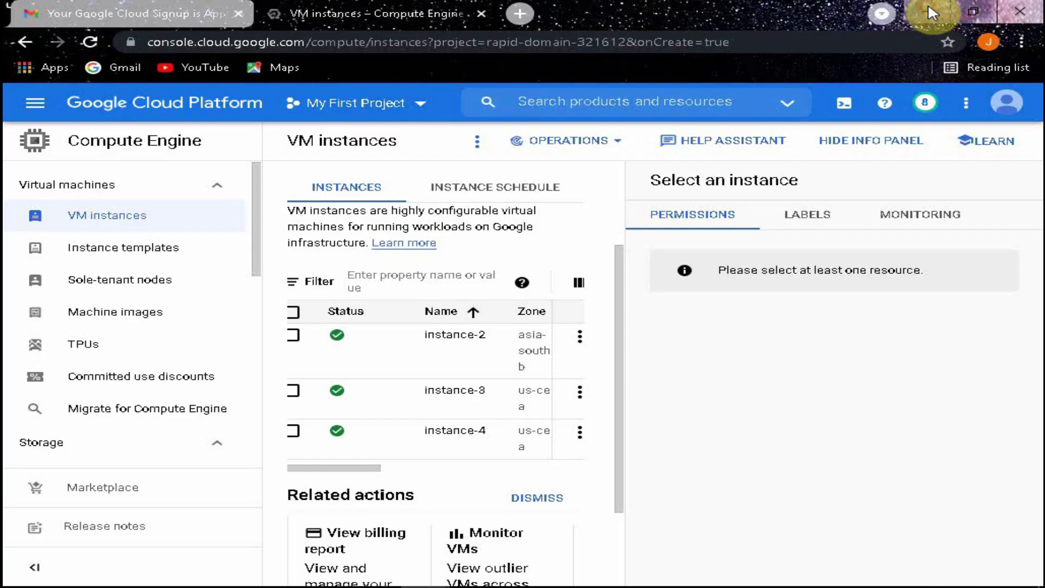